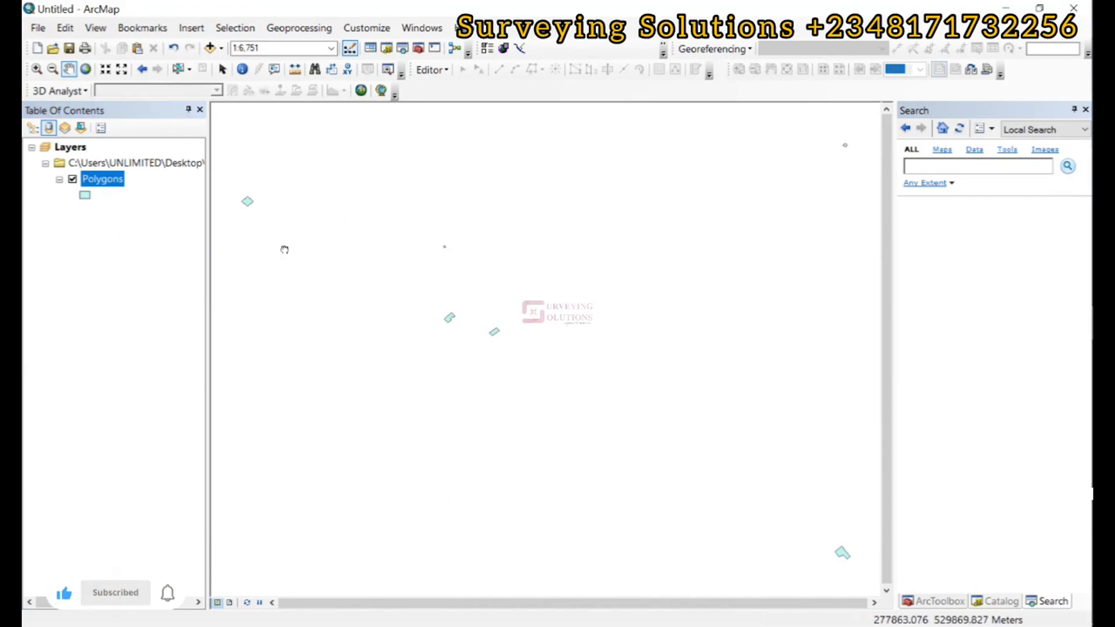
Step: Pan and zoom the map until the parcel polygons are in view at about 1:3,000
drag(244, 219, 309, 266)
scroll(303, 248, down, 4)
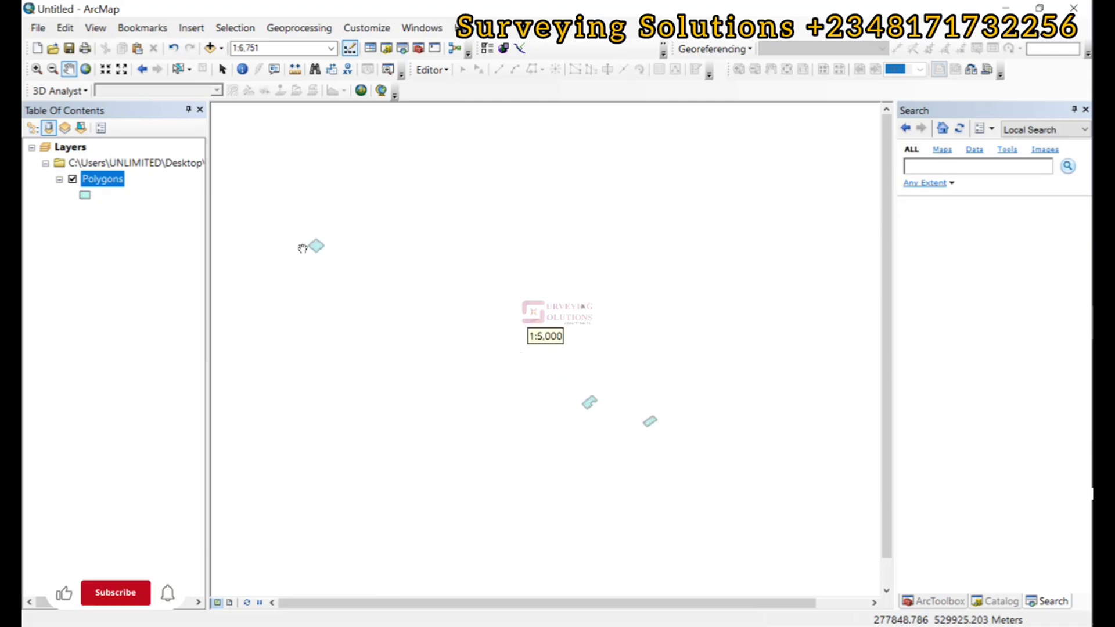
scroll(309, 235, up, 1)
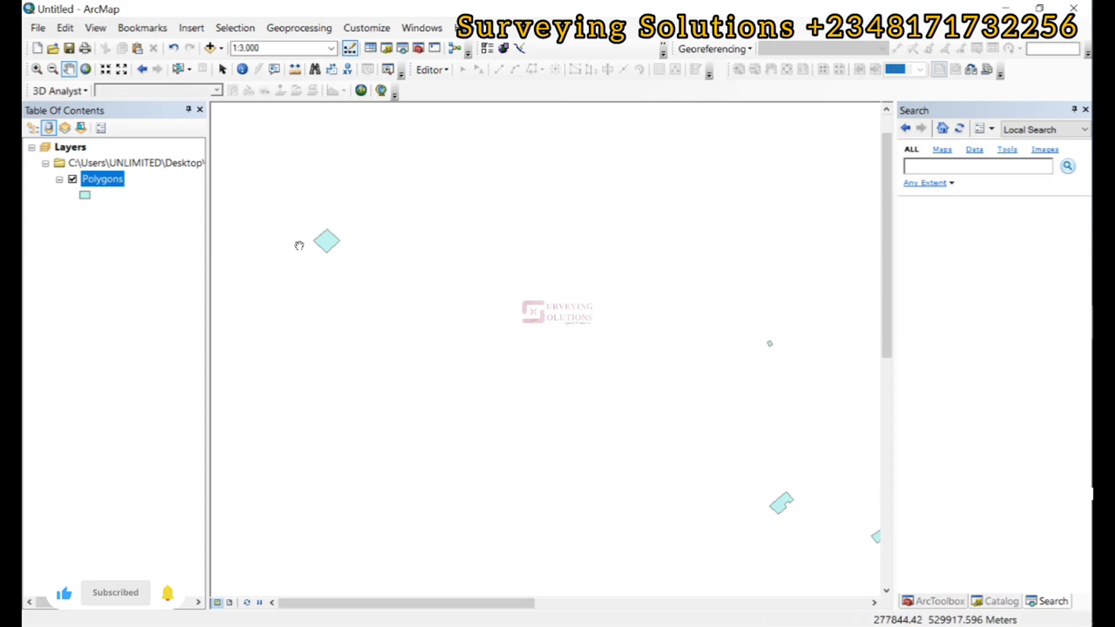
drag(728, 442, 591, 276)
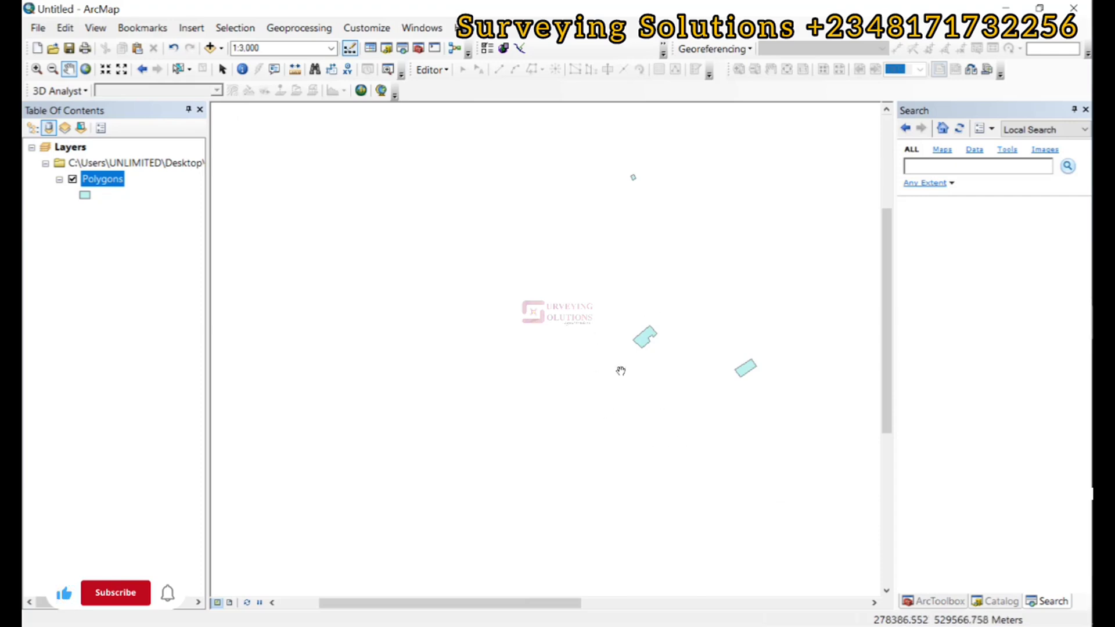
right_click(107, 186)
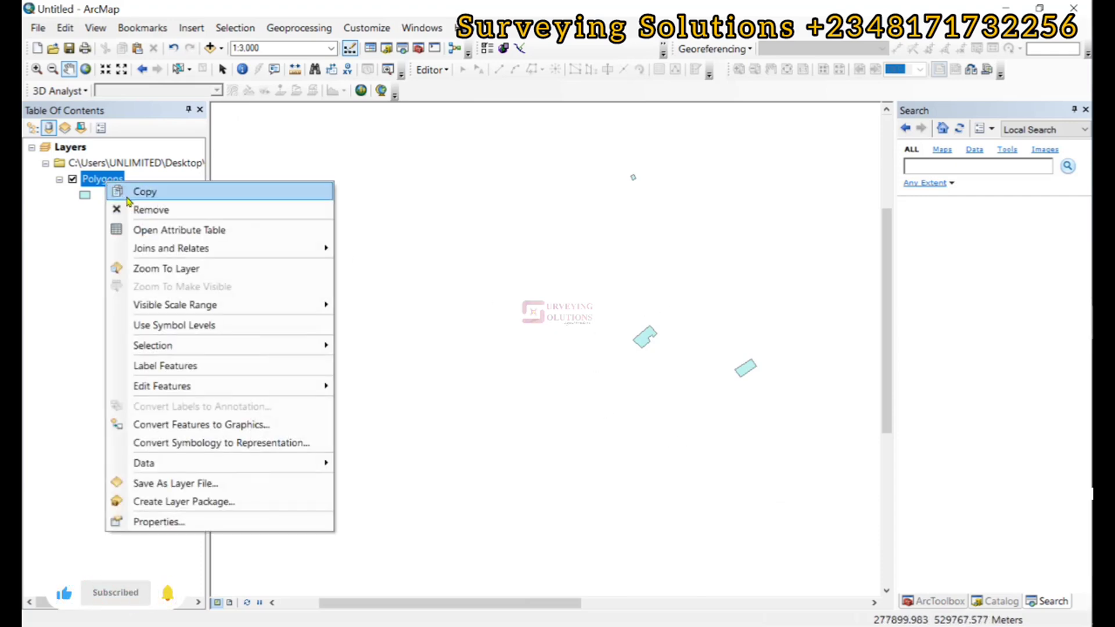
click(157, 228)
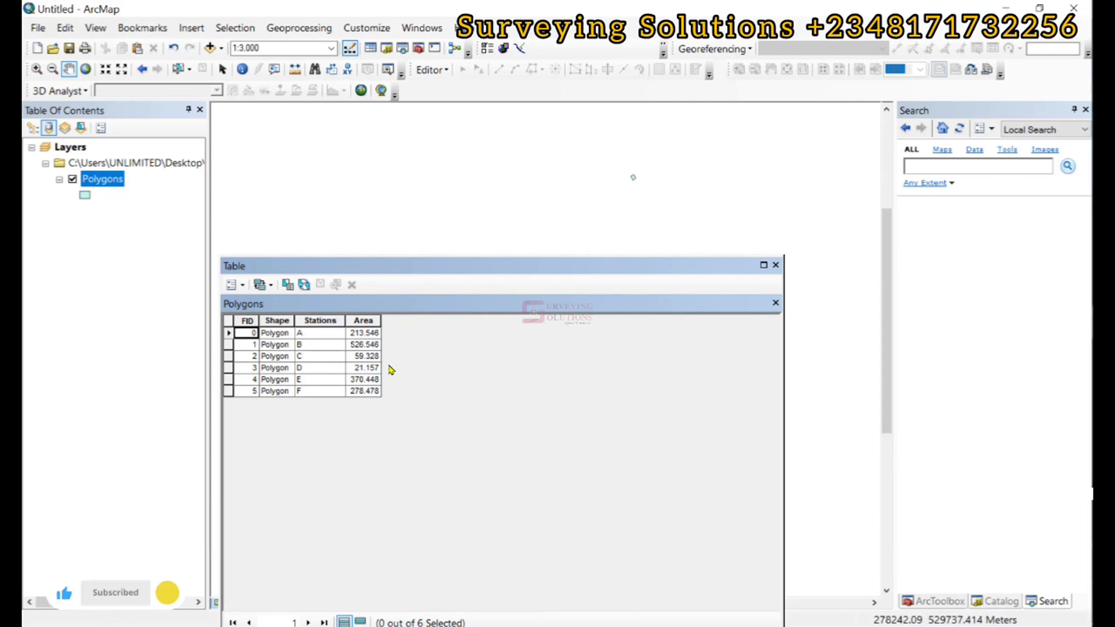
click(777, 266)
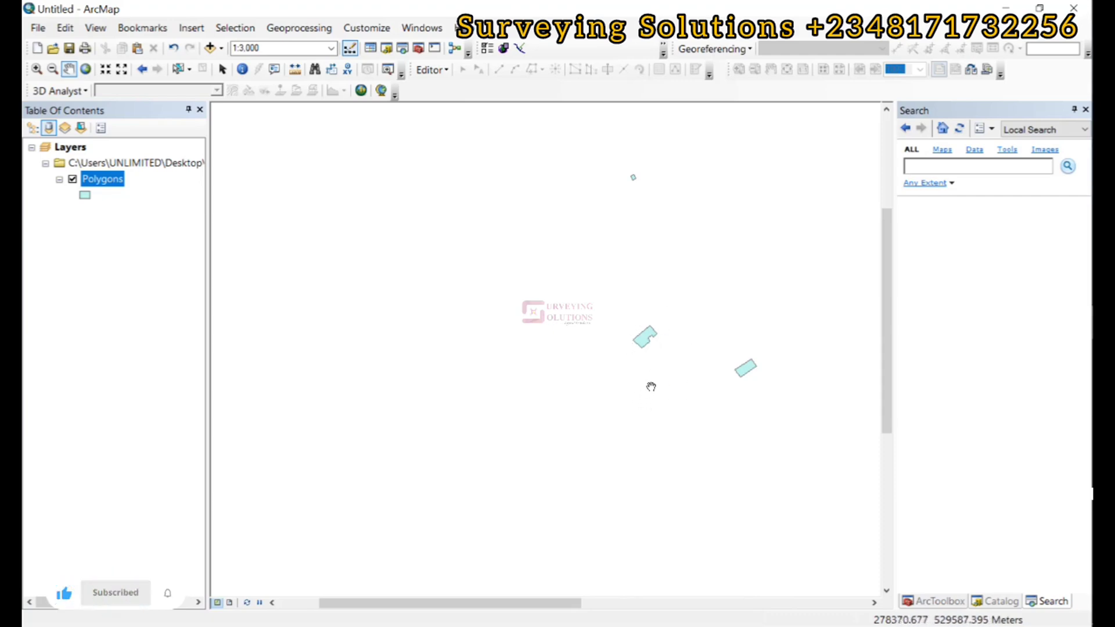
Step: Open Feature Vertices To Points from ArcToolbox's Data Management Tools > Features toolset
click(935, 601)
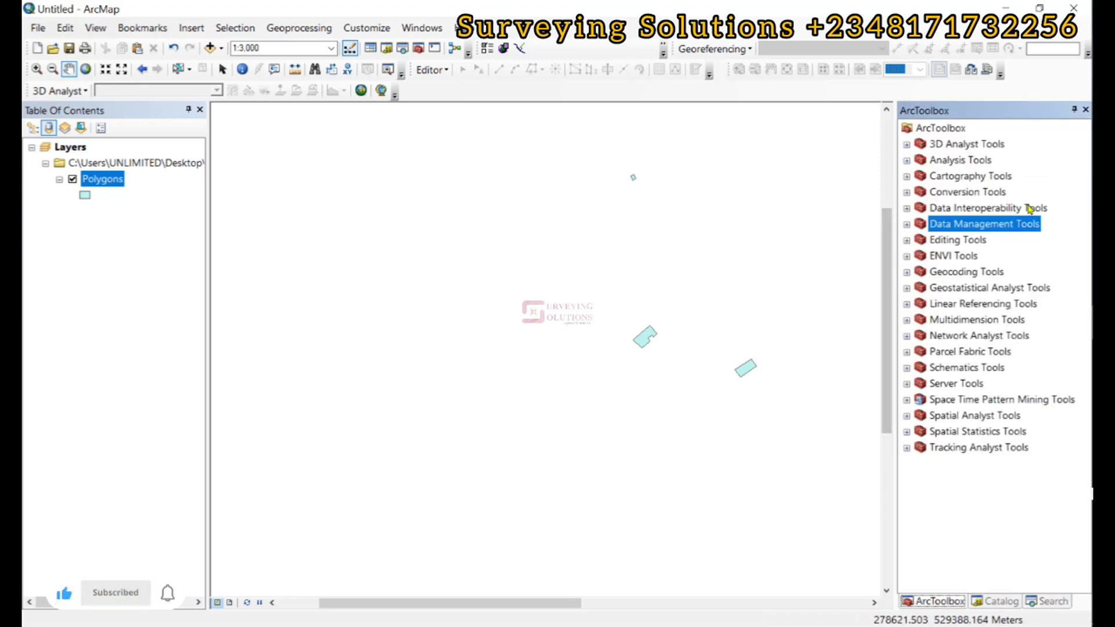
click(907, 226)
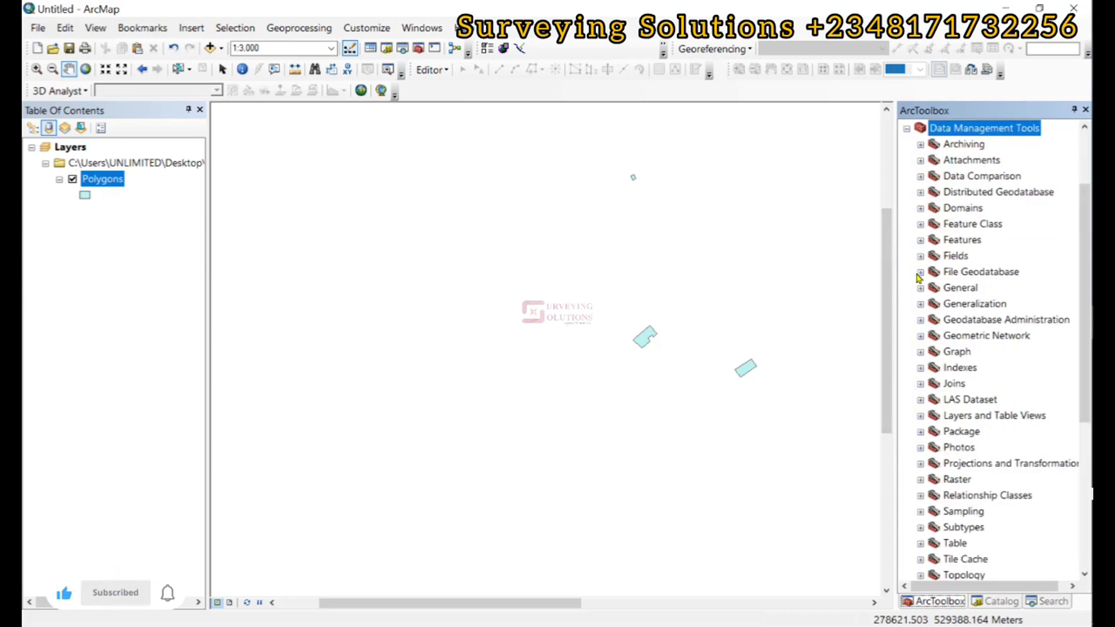
click(921, 242)
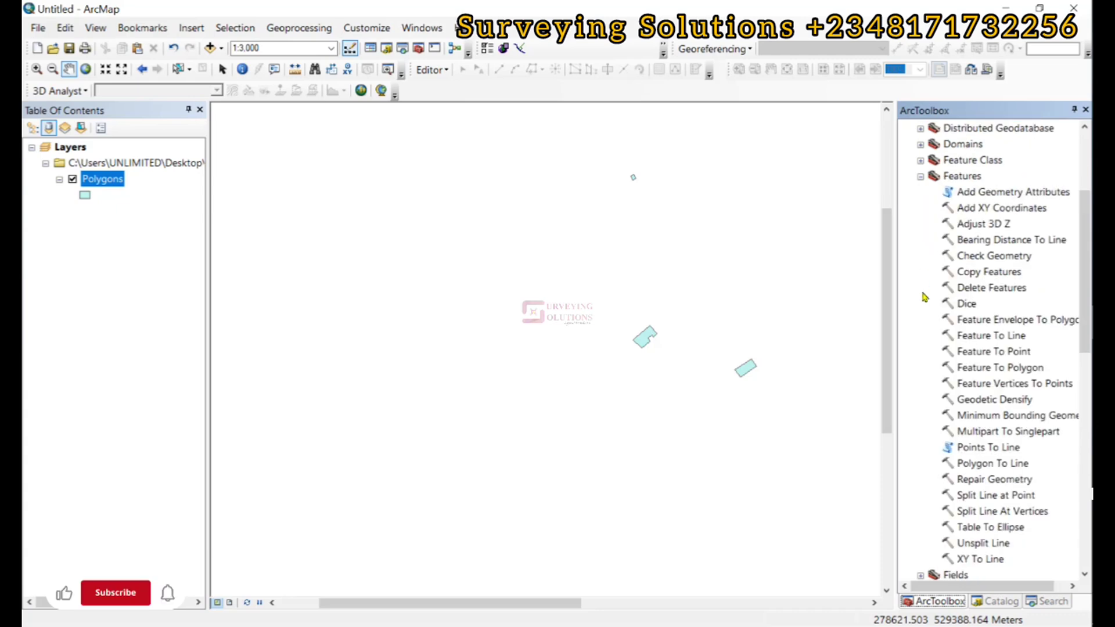
scroll(943, 368, down, 4)
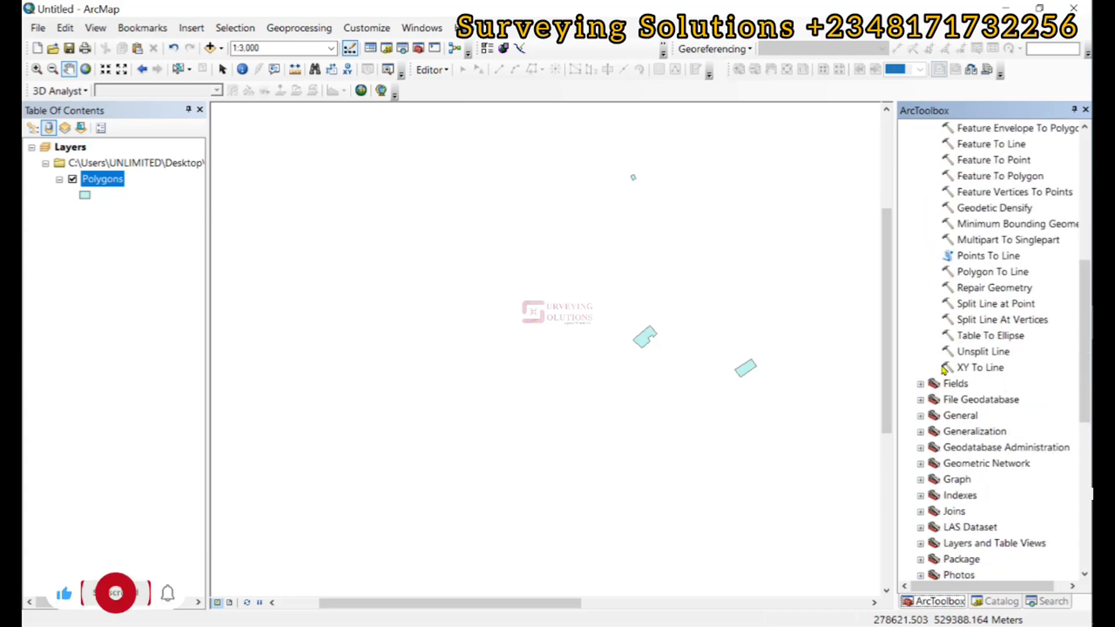
double_click(975, 194)
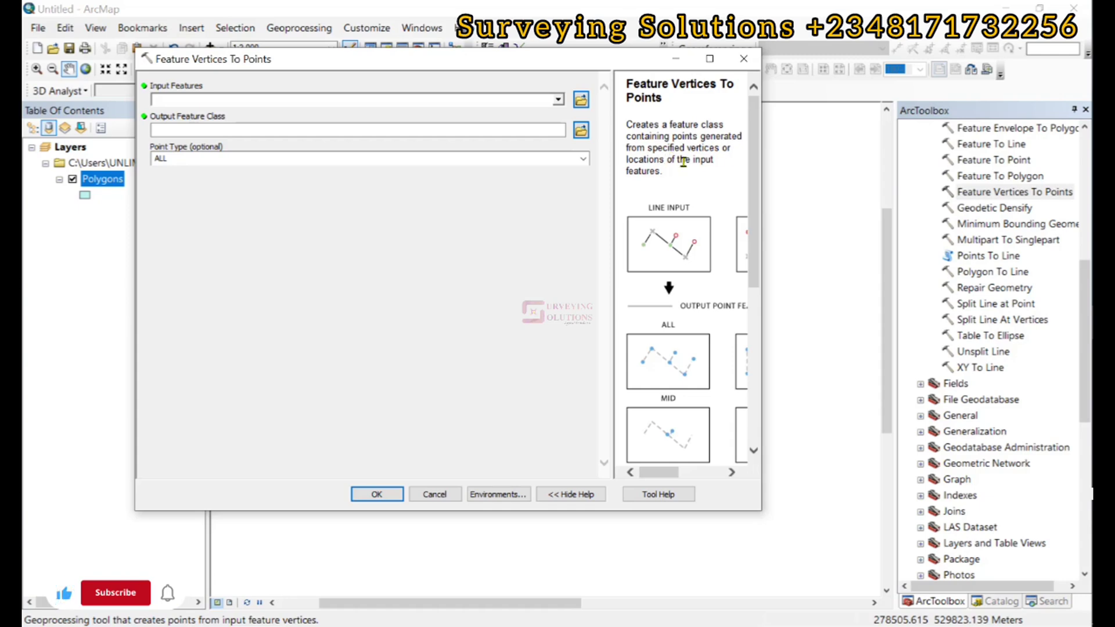
Step: Run Feature Vertices To Points on Polygons with point type ALL and the default output class
click(558, 100)
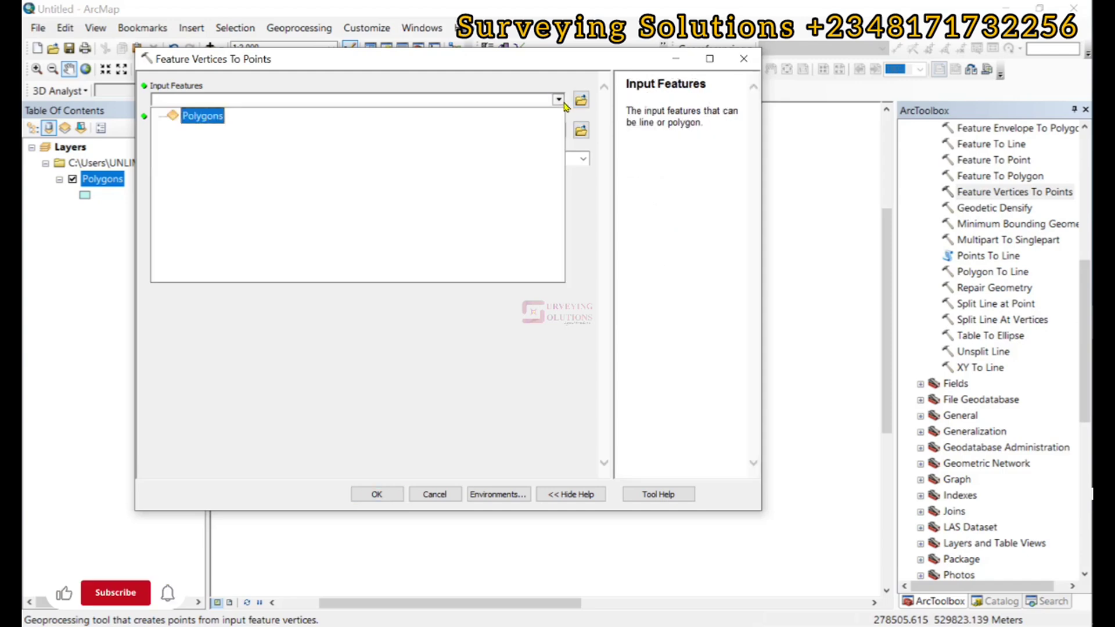
click(198, 116)
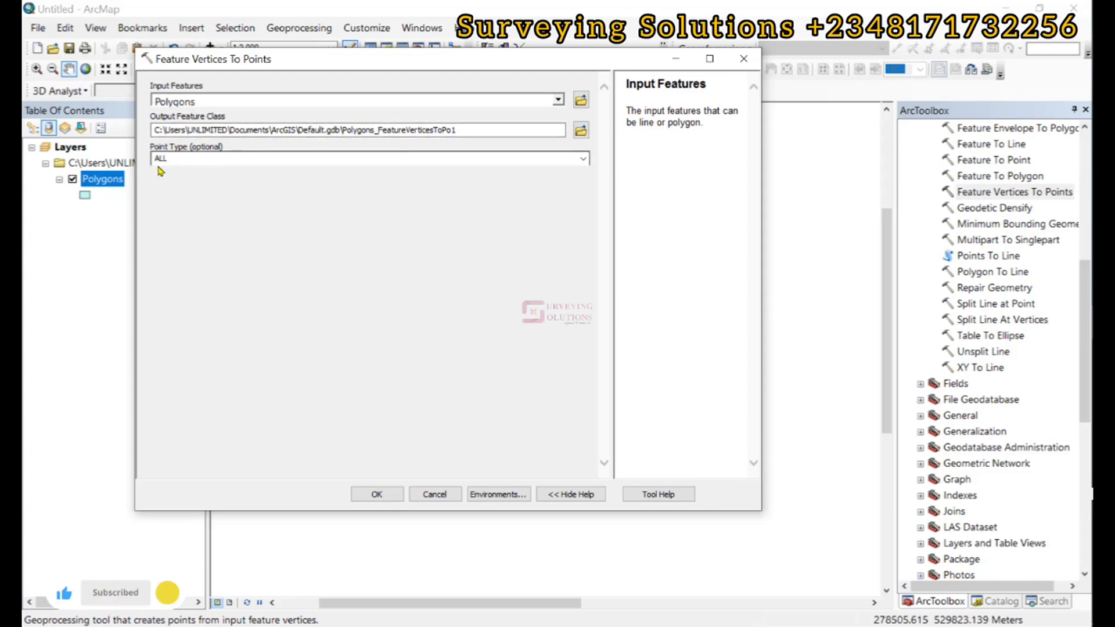
click(546, 162)
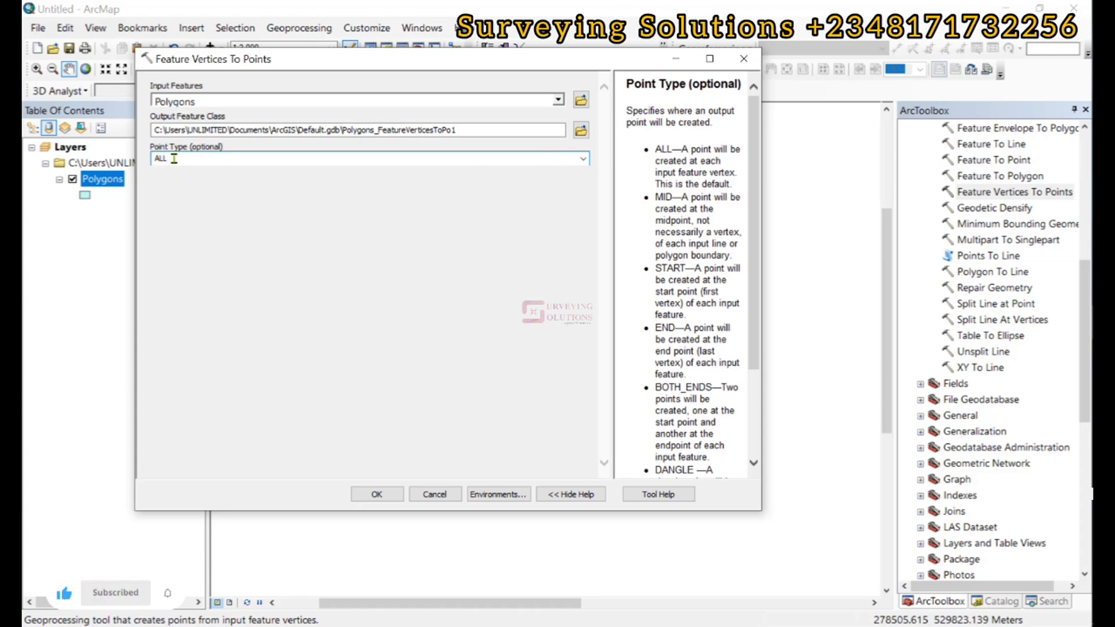
click(583, 161)
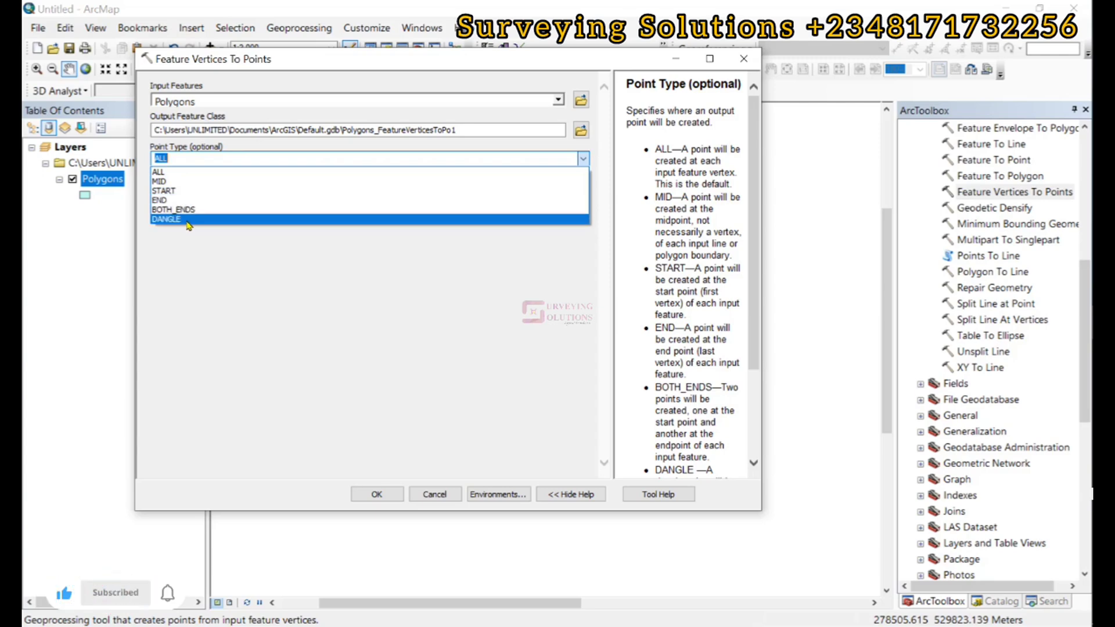
scroll(705, 210, down, 3)
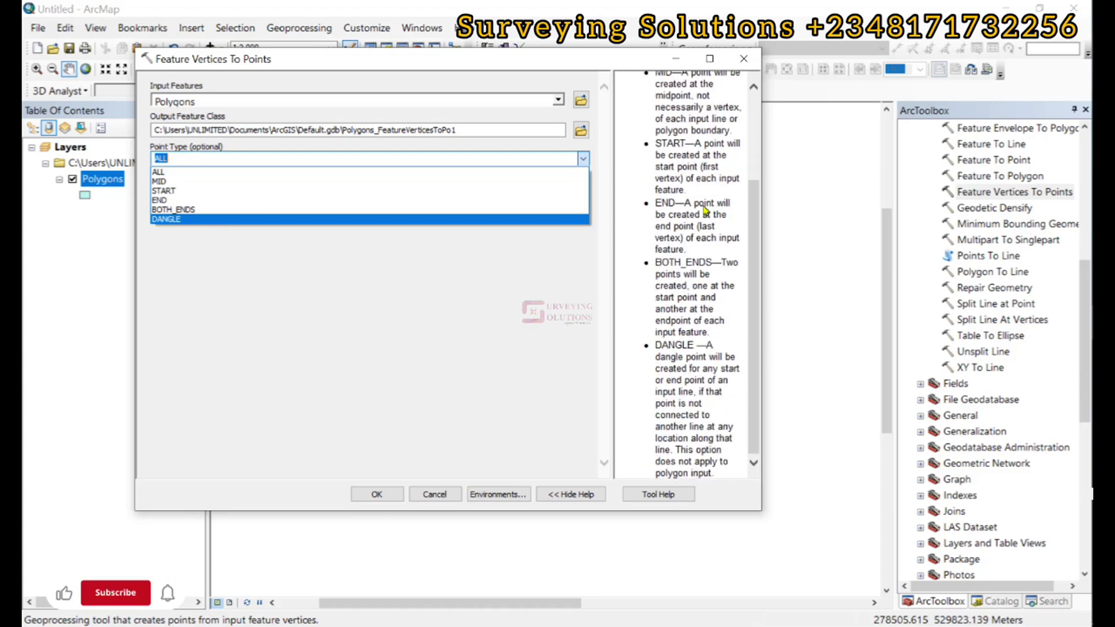
scroll(704, 211, up, 3)
scroll(705, 209, down, 3)
scroll(705, 210, up, 3)
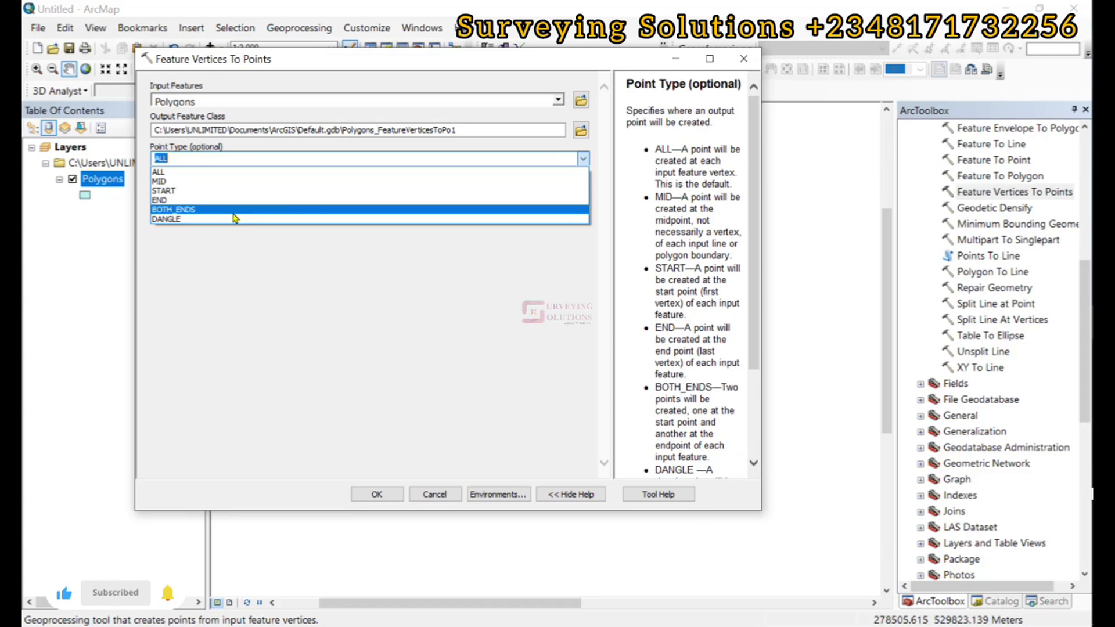
click(155, 173)
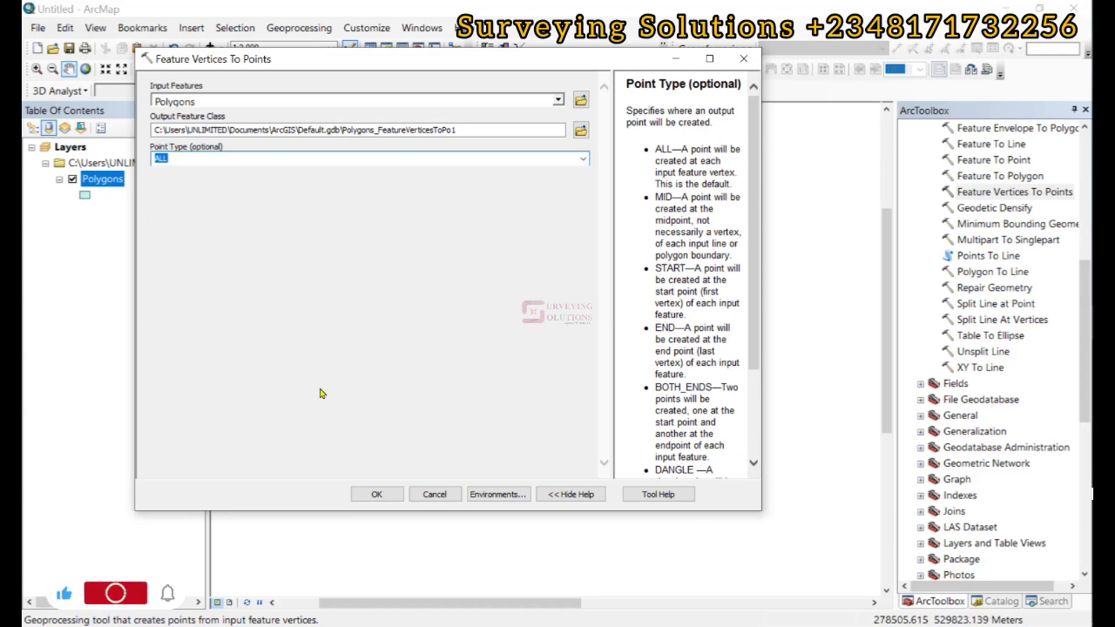
click(376, 495)
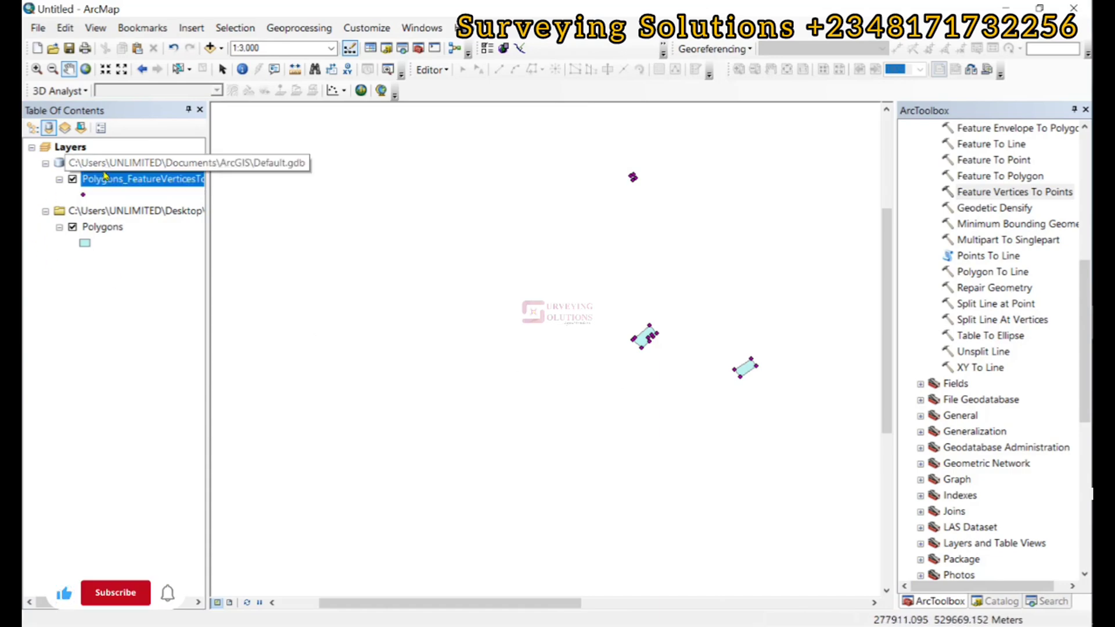
Step: Select the new vertices layer and zoom in on the parcel corner points, ending at 1:2,000
click(85, 195)
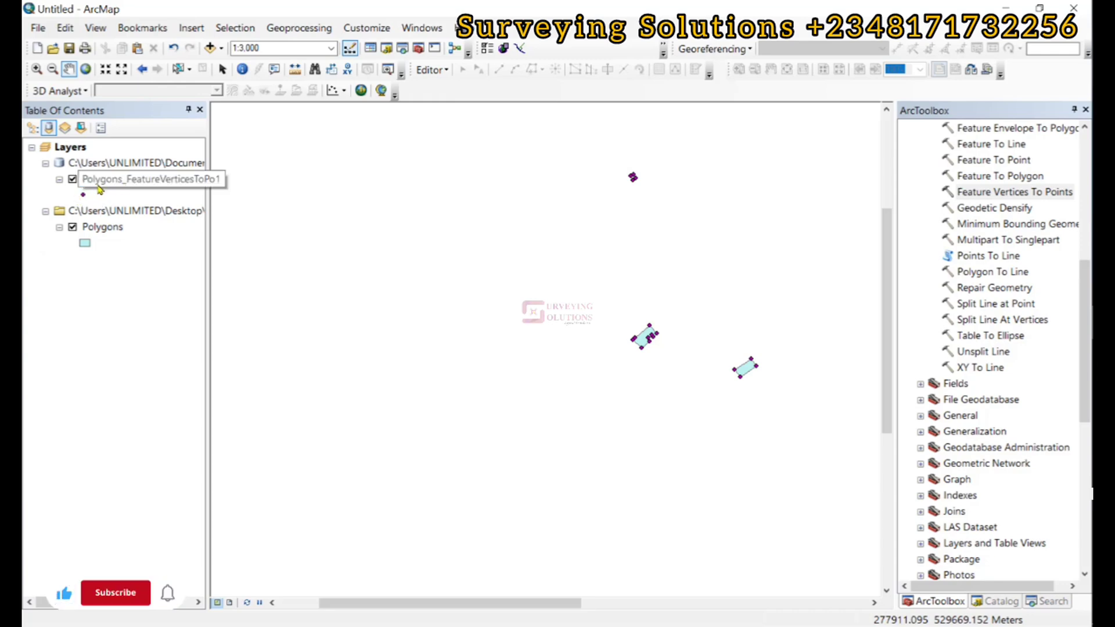
drag(633, 155, 634, 154)
scroll(634, 153, down, 4)
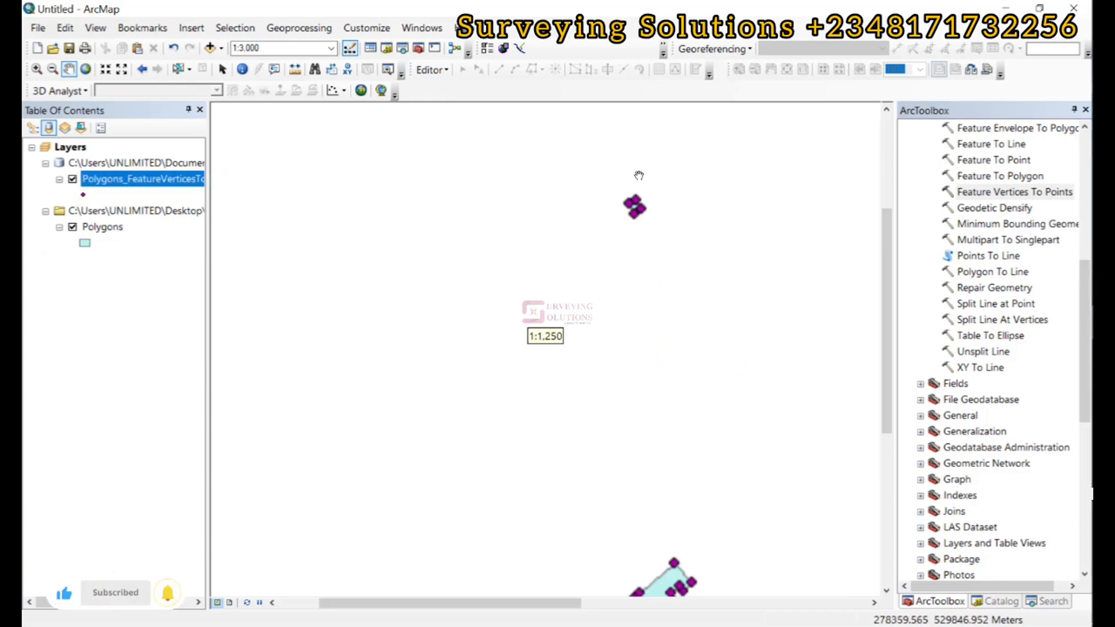
scroll(647, 184, down, 1)
scroll(629, 226, down, 2)
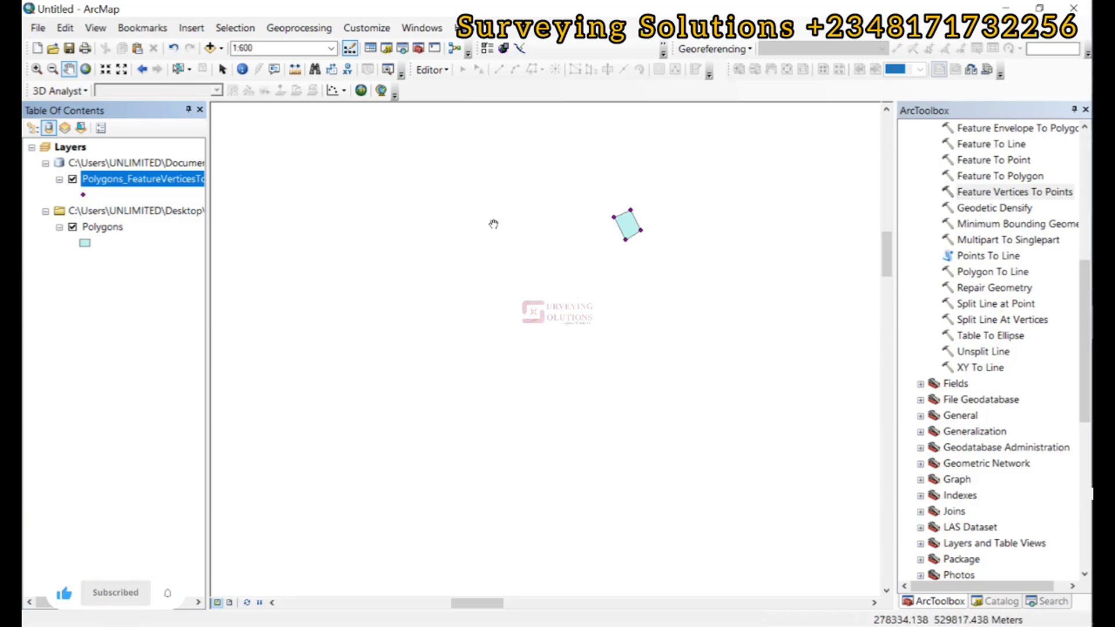
scroll(481, 226, up, 1)
scroll(509, 238, down, 3)
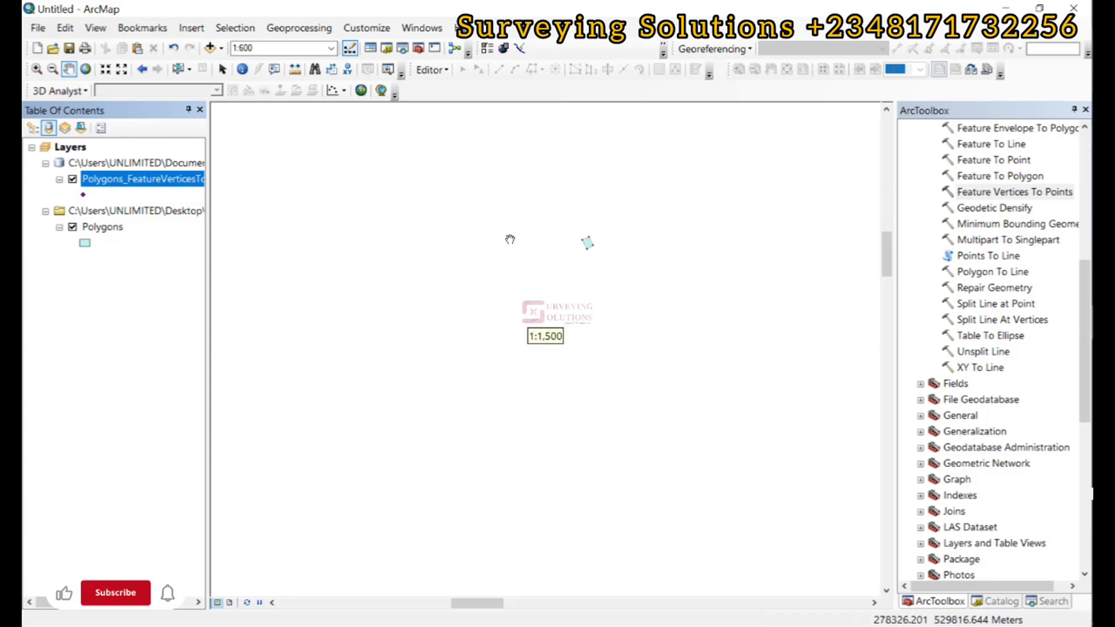
scroll(1011, 220, up, 3)
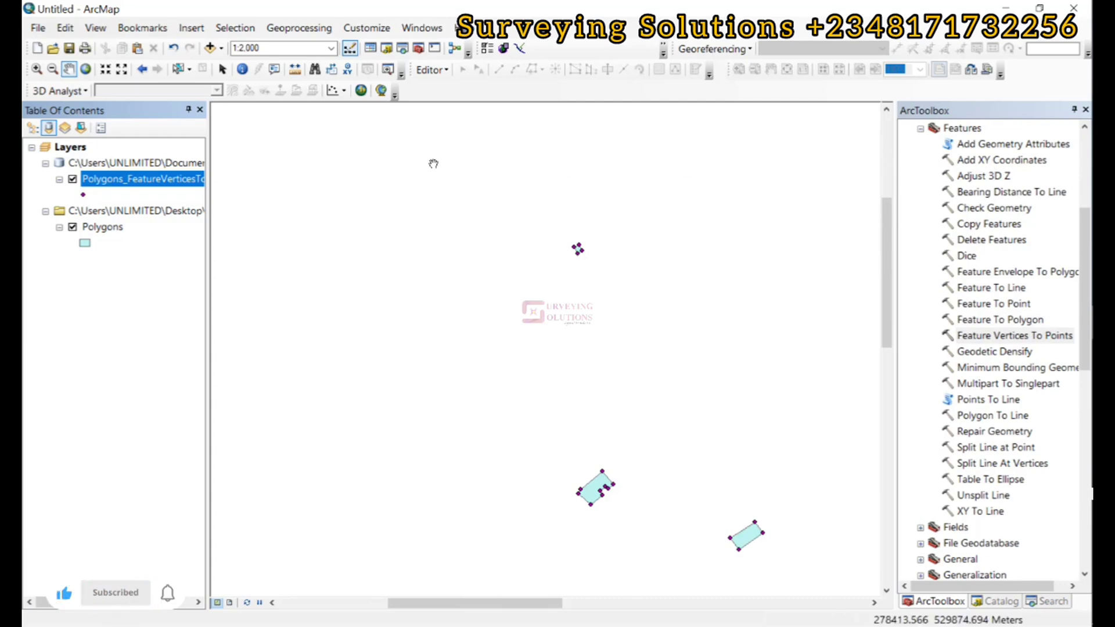
Step: Review the vertices layer's 37-record attribute table, then open Add XY Coordinates
right_click(118, 180)
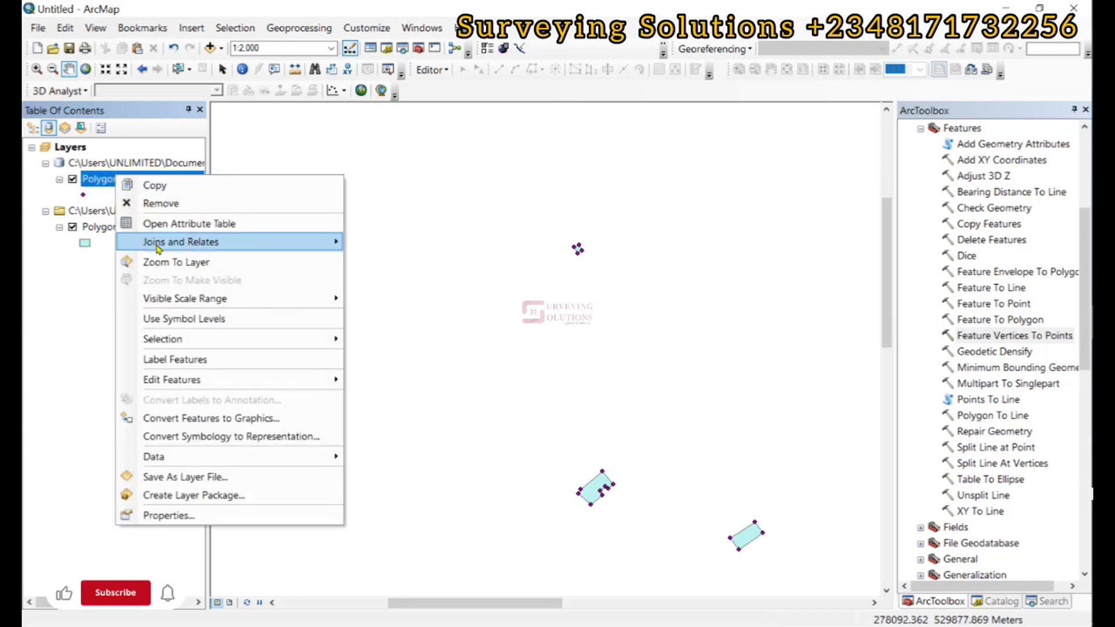
click(173, 225)
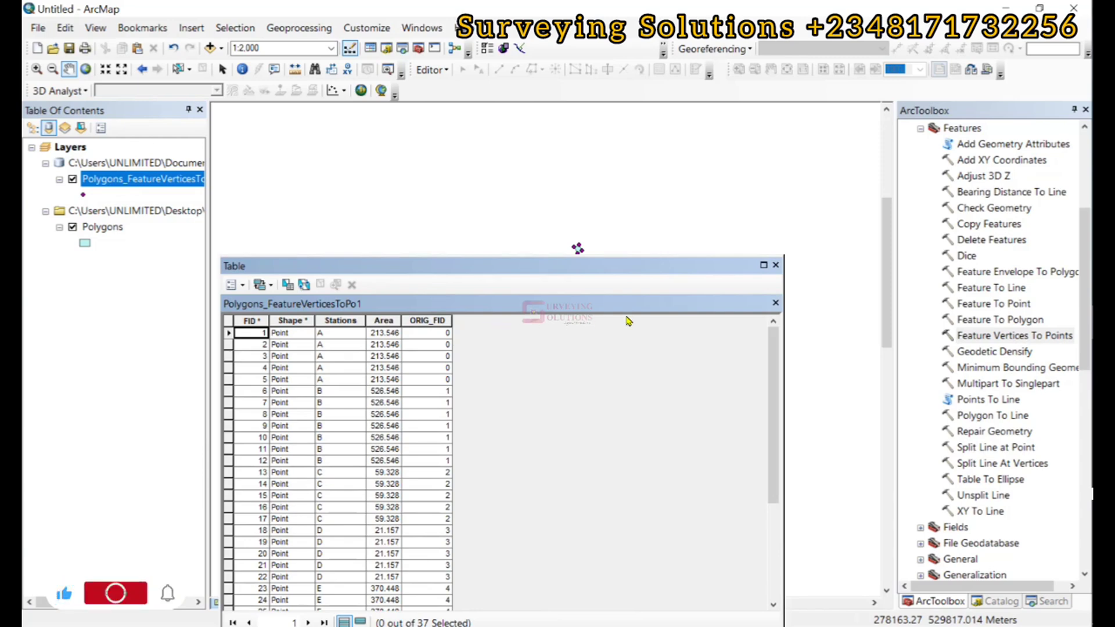
click(777, 266)
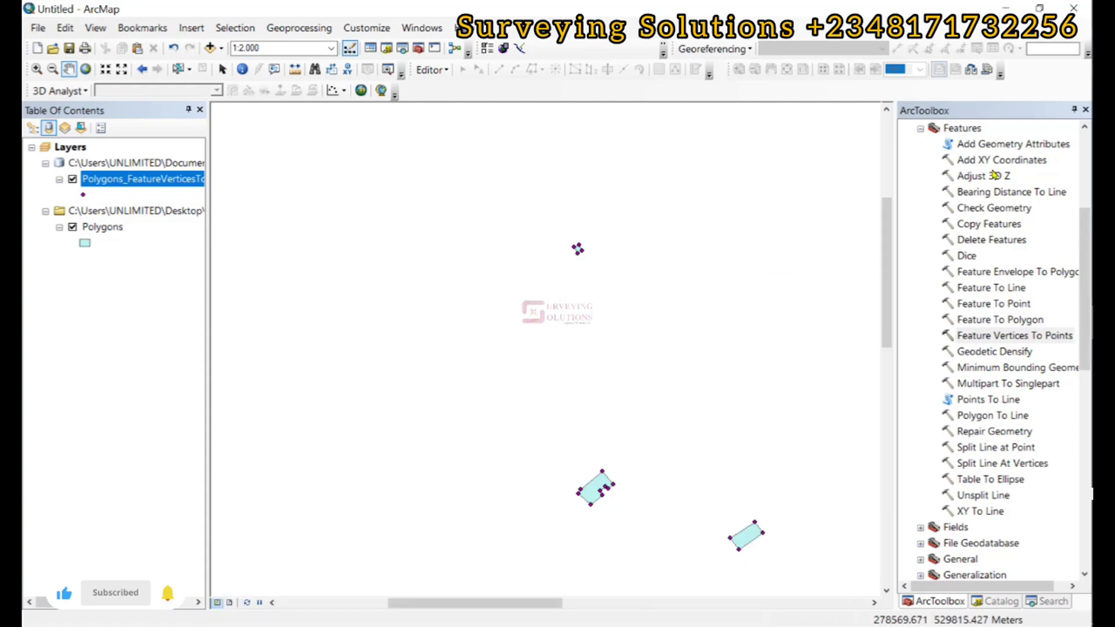
double_click(997, 160)
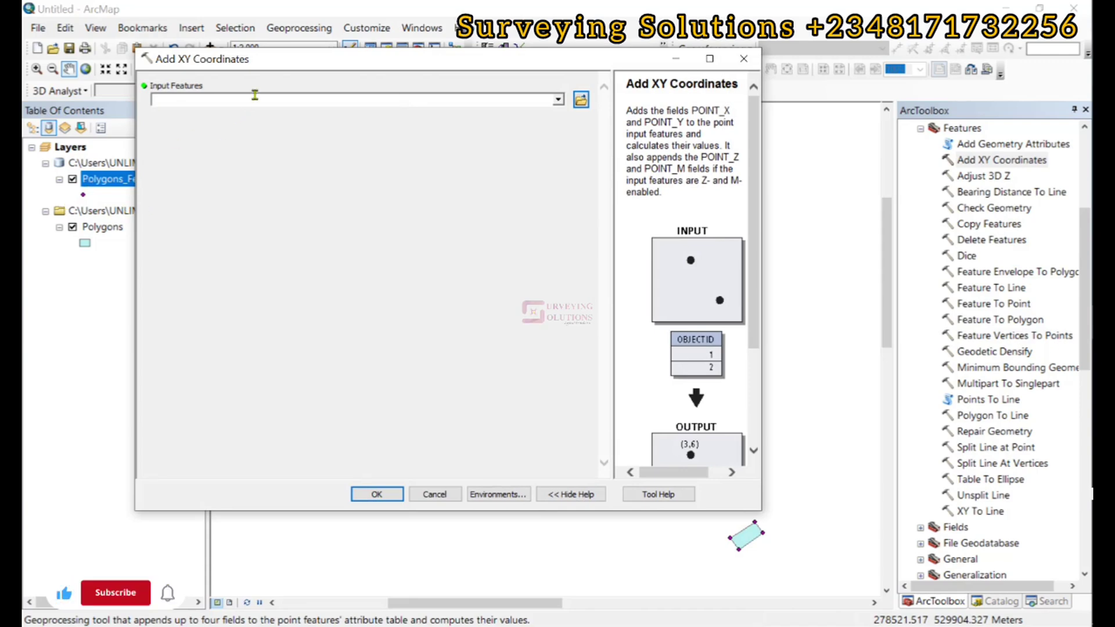
Step: Run Add XY Coordinates with Polygons_FeatureVerticesToPo1 as the input features
click(558, 99)
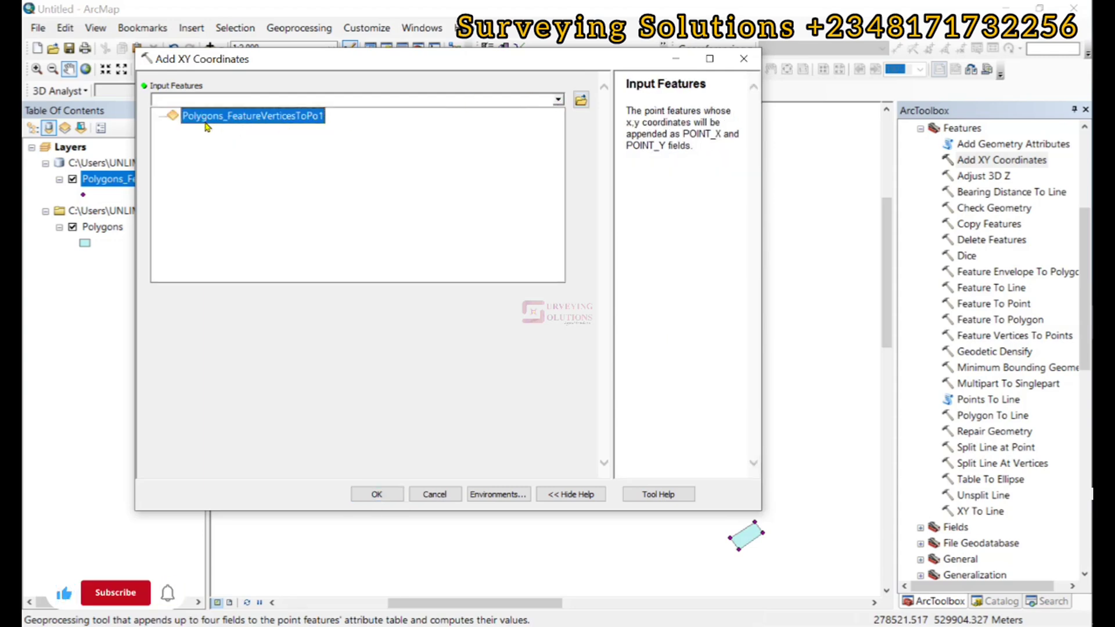
click(293, 119)
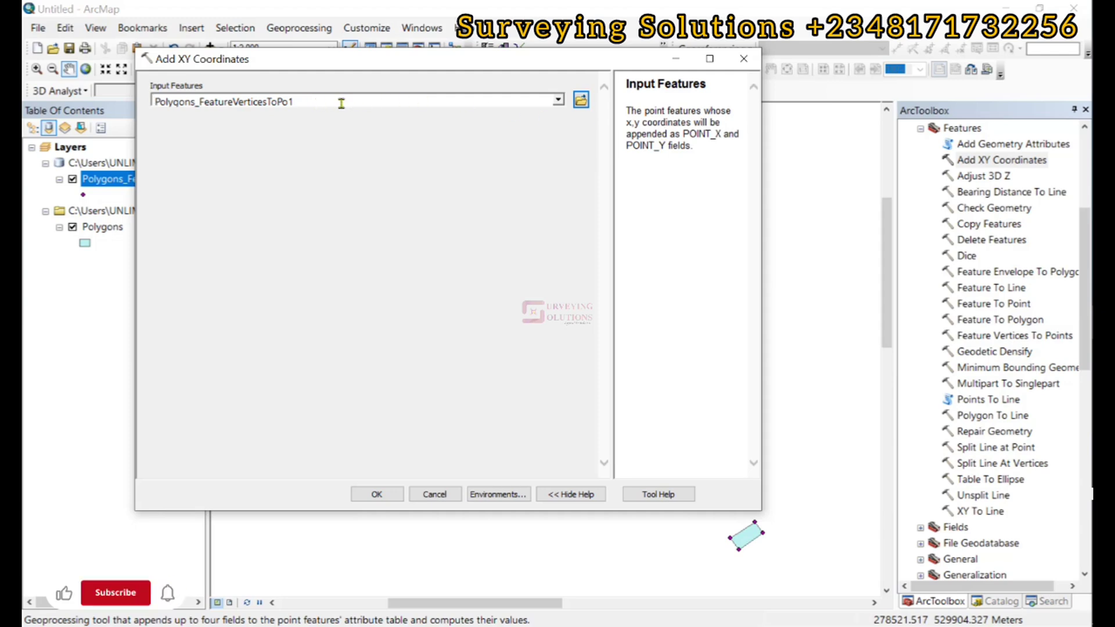
click(376, 494)
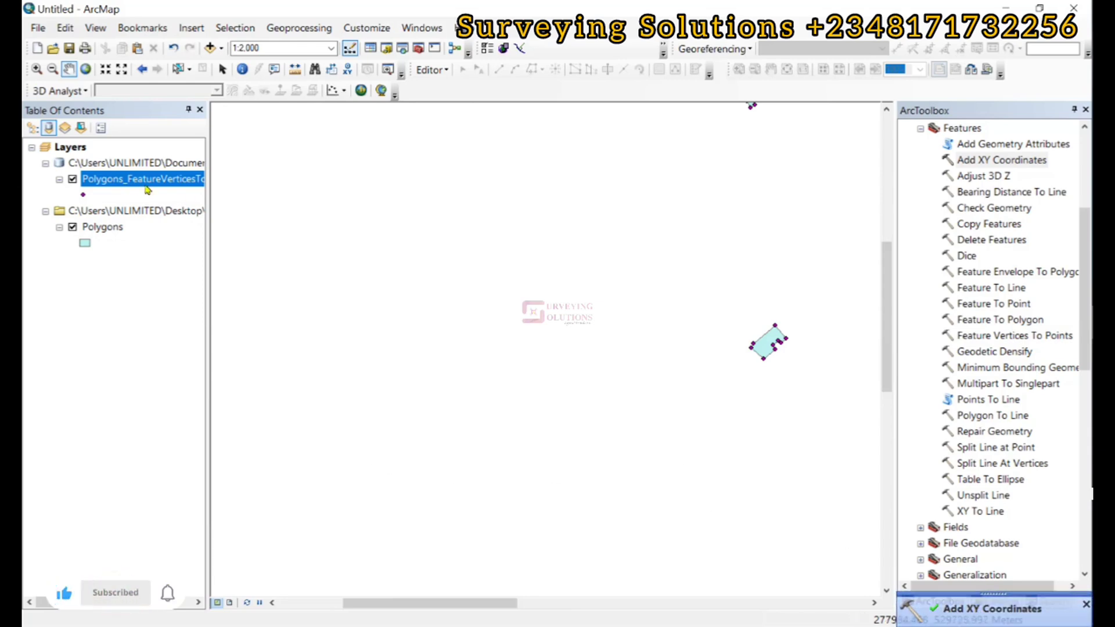
Step: Open the vertex layer's attribute table and autofit the POINT_X column
click(115, 177)
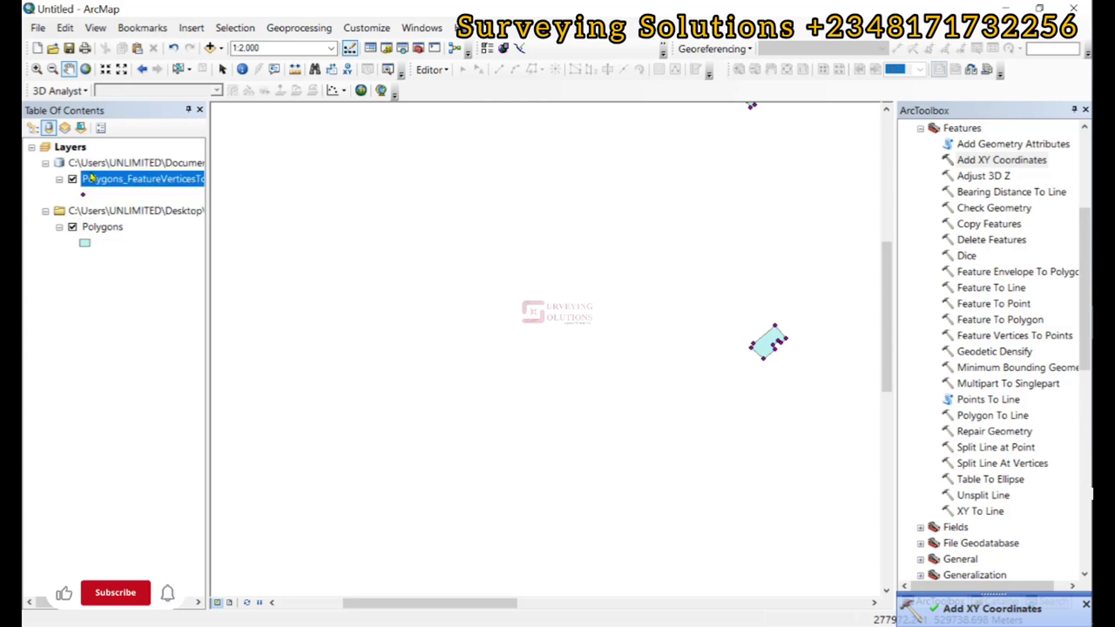
right_click(109, 180)
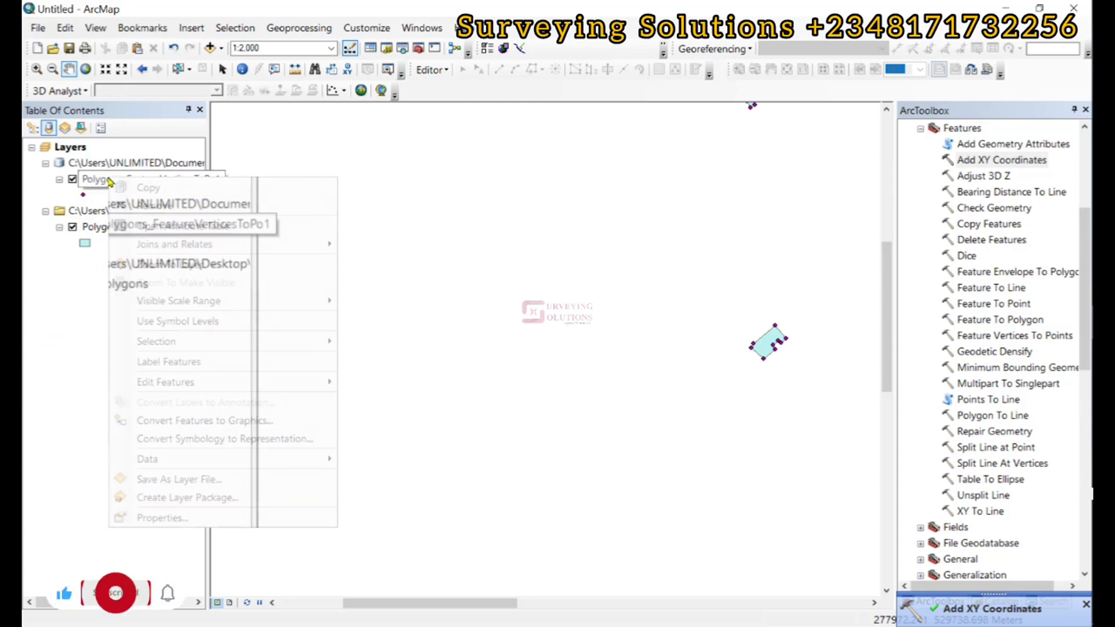
click(157, 226)
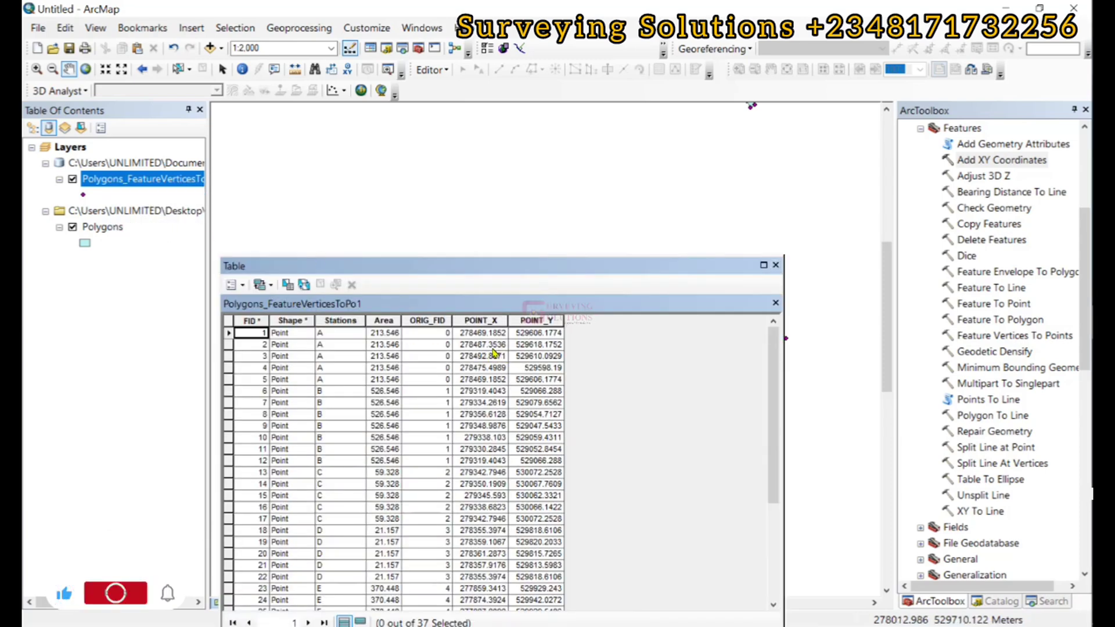
double_click(508, 320)
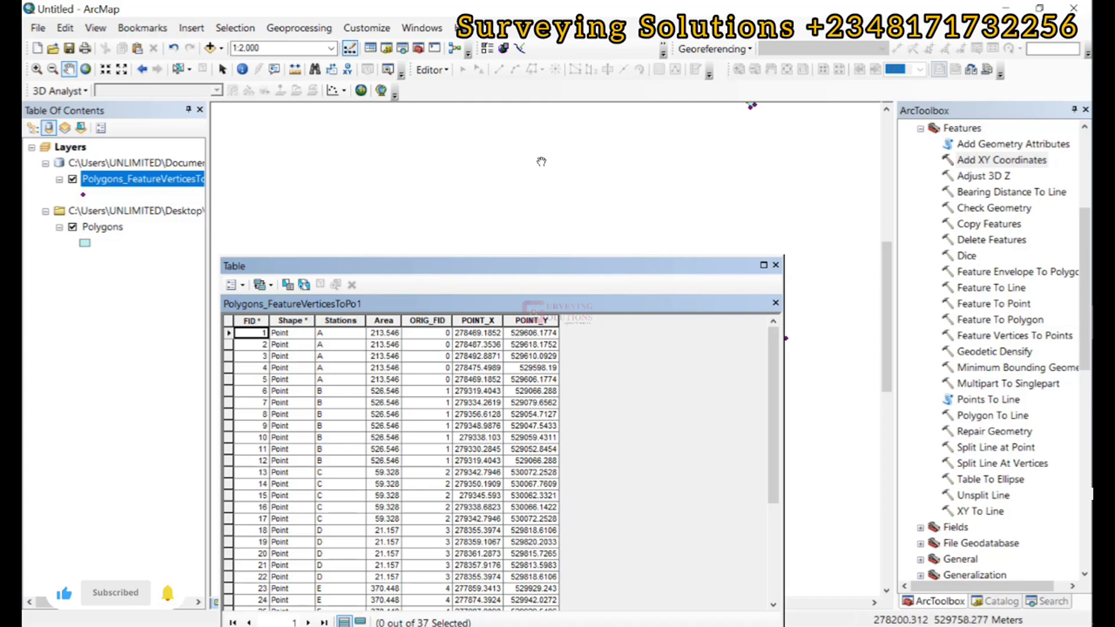
Step: Zoom and pan the map so two polygons come into view
scroll(546, 163, down, 1)
drag(792, 192, 669, 117)
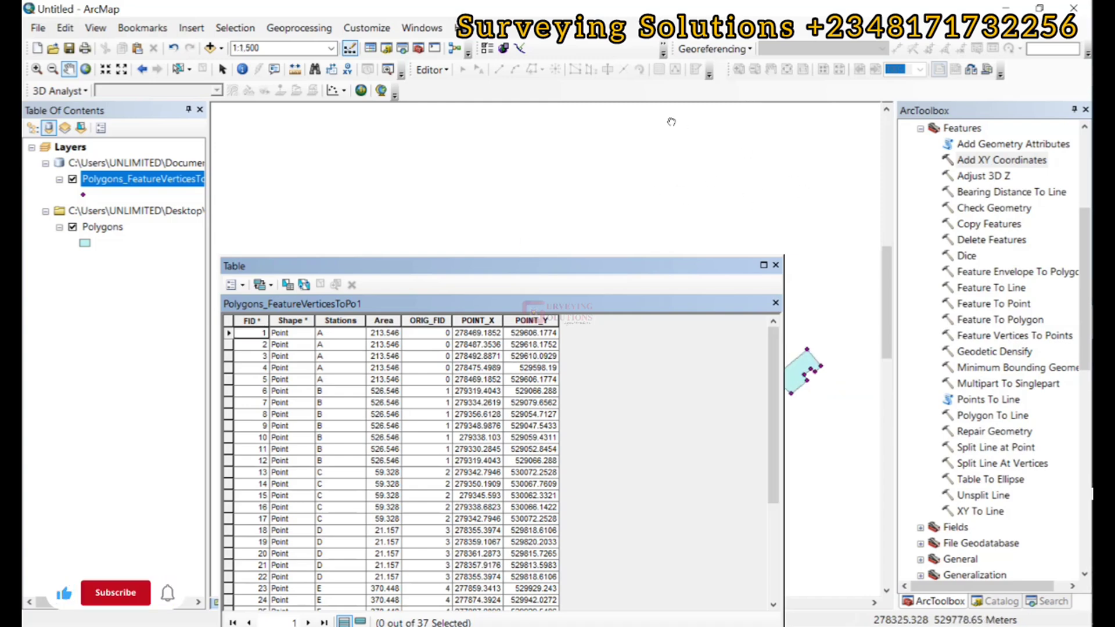
drag(615, 194, 581, 76)
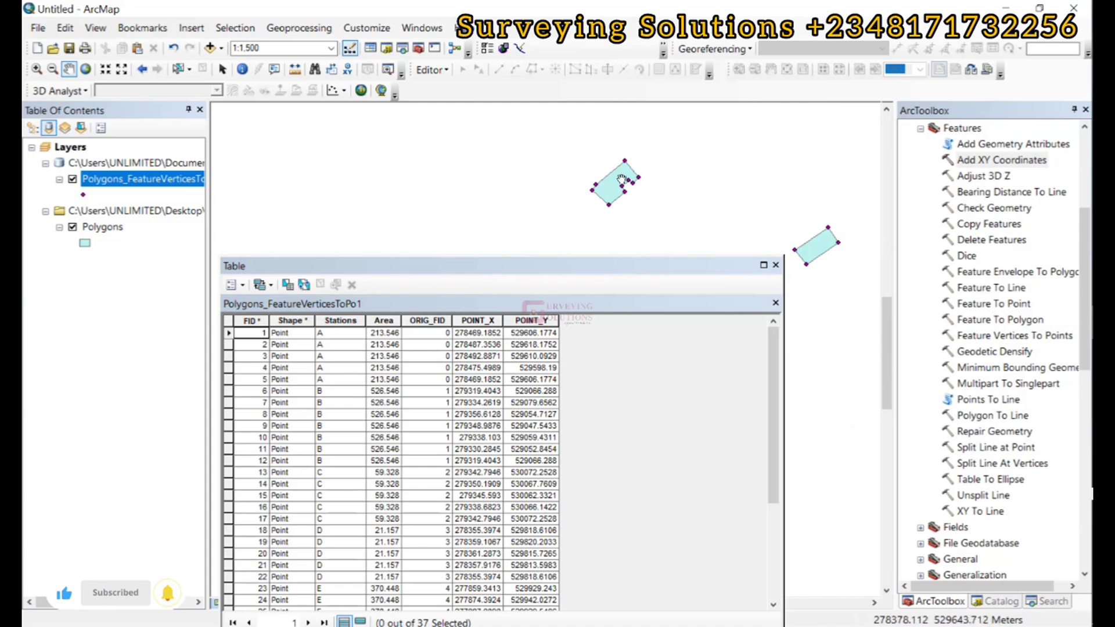
Step: Inspect the POINT_X values of records 1, 5, 6 and 12 in the vertex table
click(343, 334)
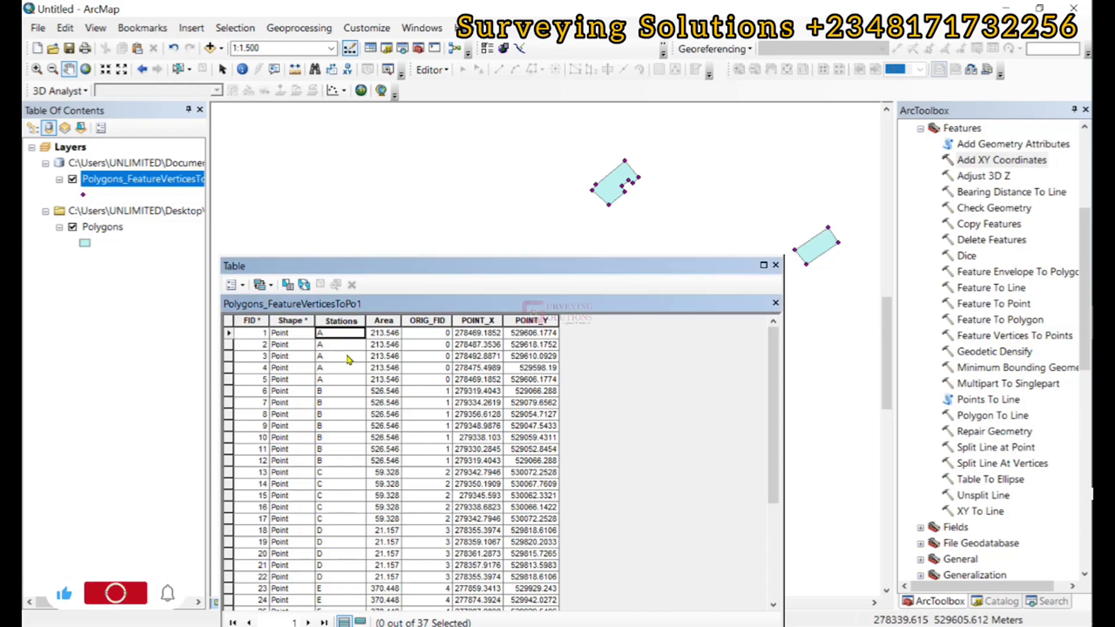
click(481, 334)
click(488, 381)
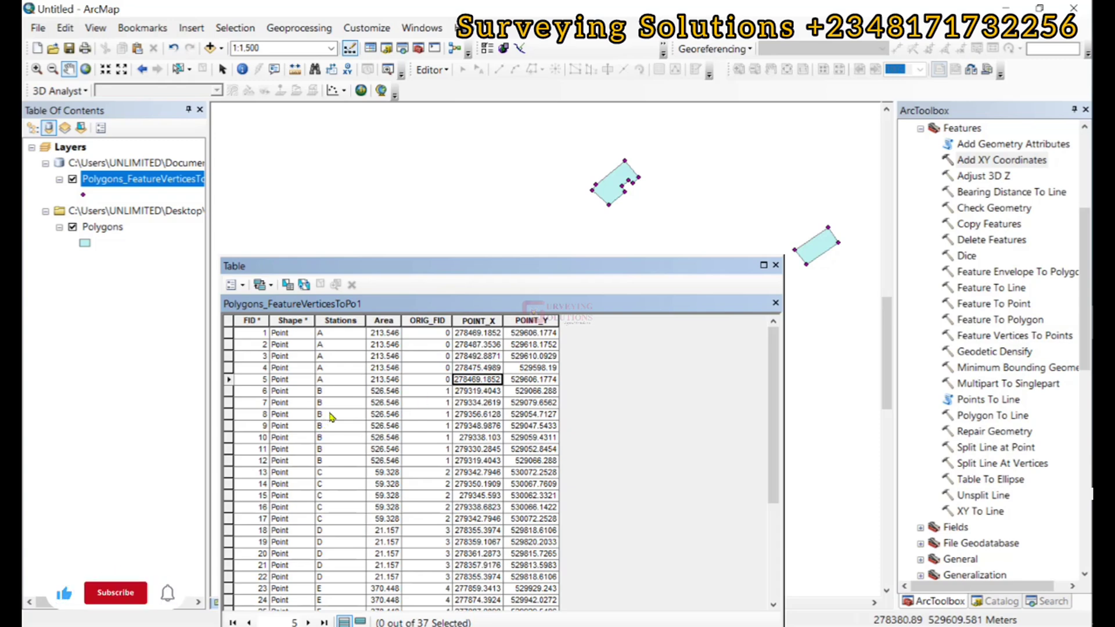
scroll(324, 422, down, 2)
scroll(323, 359, up, 1)
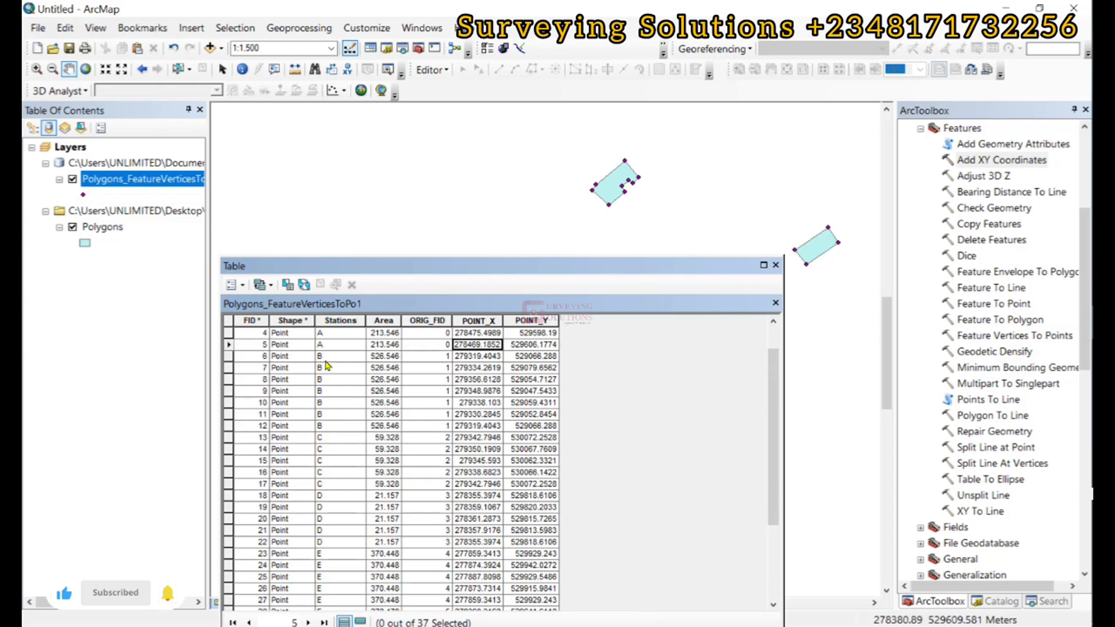
click(476, 358)
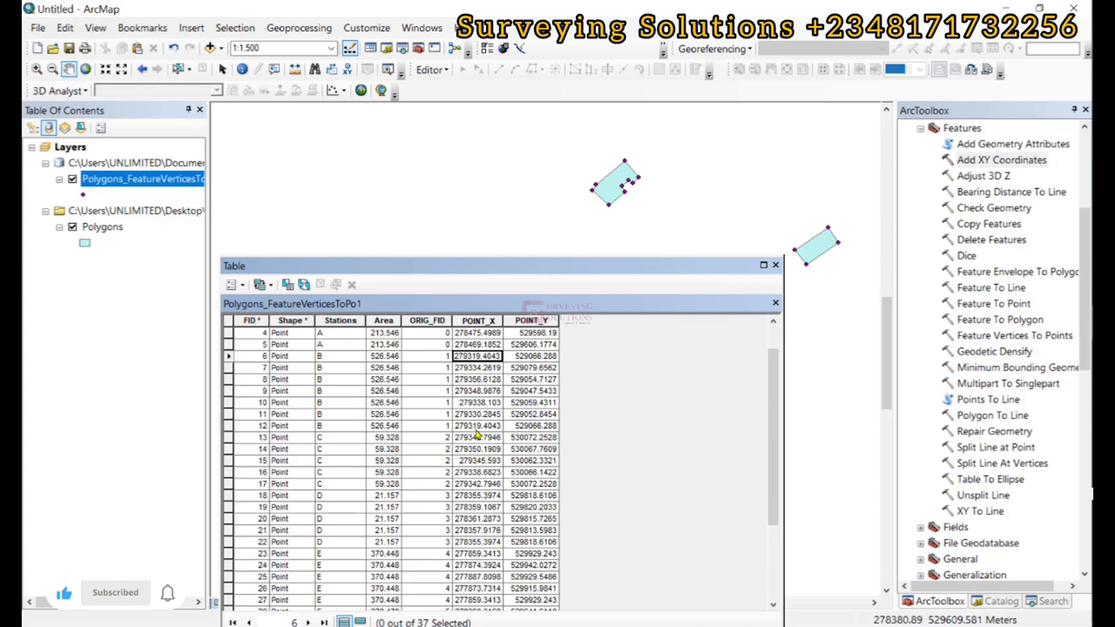
click(478, 427)
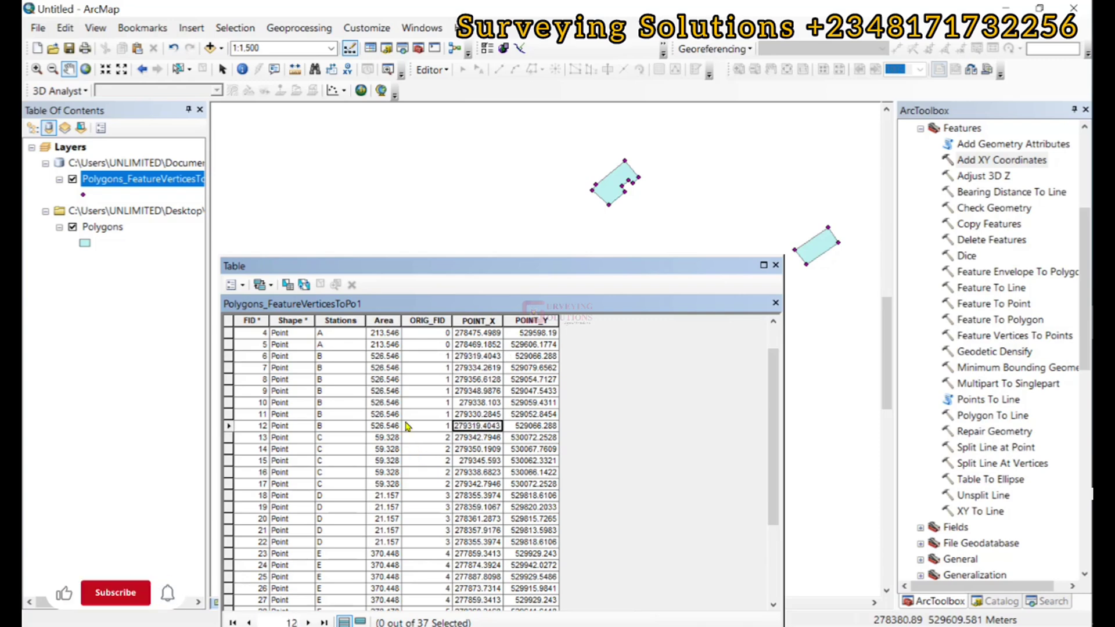
scroll(418, 433, down, 4)
scroll(408, 427, up, 5)
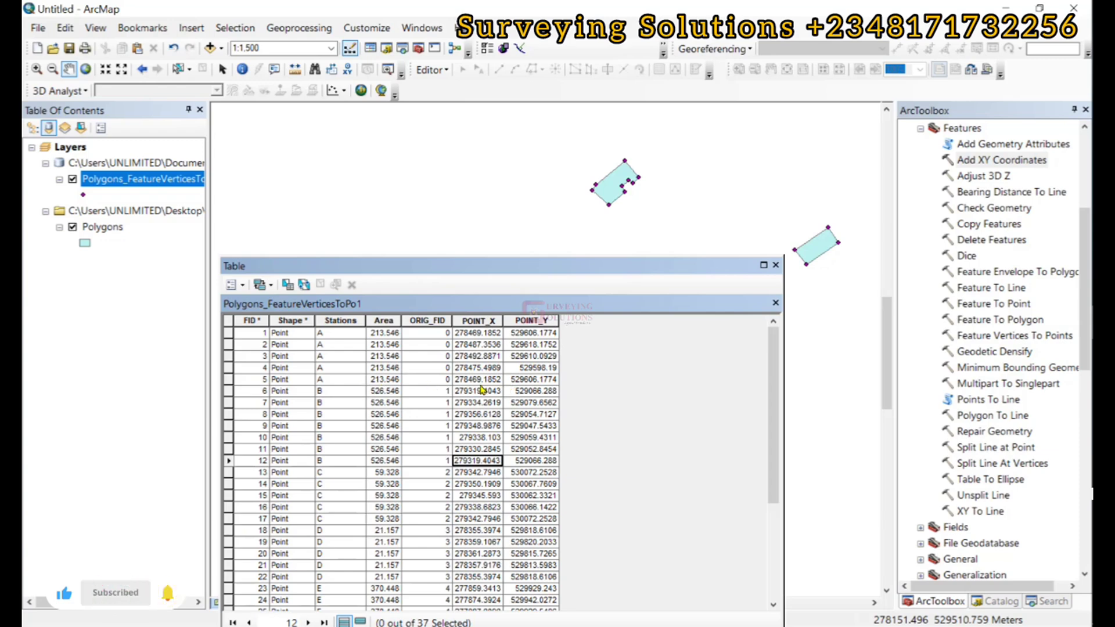
Step: Select all 37 vertex records and copy them with their field names
key(ctrl+a)
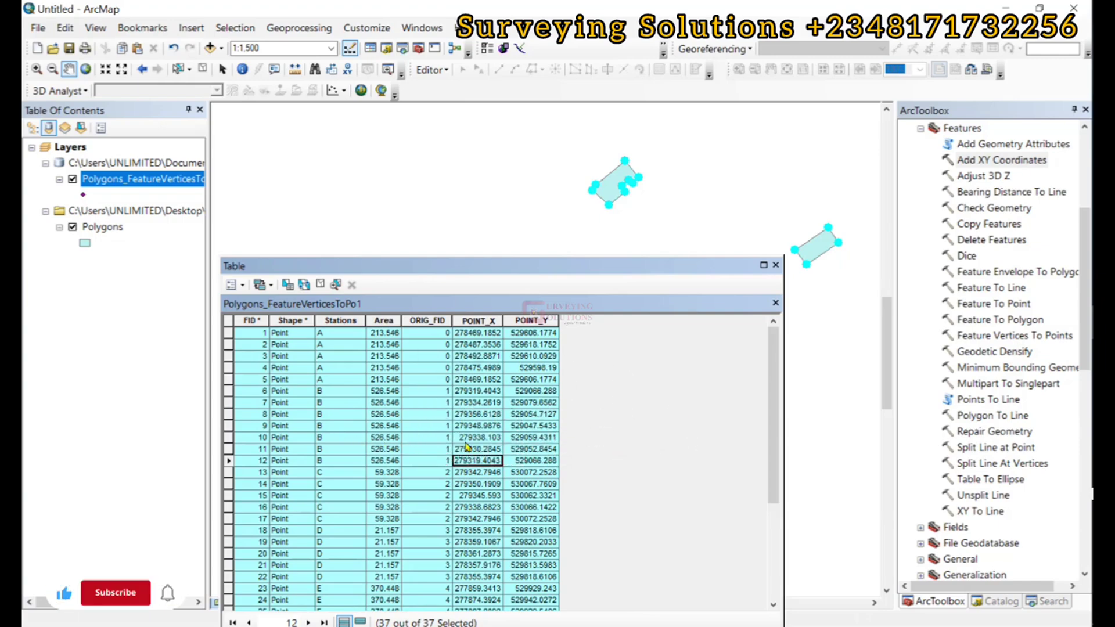
key(ctrl+shift+c)
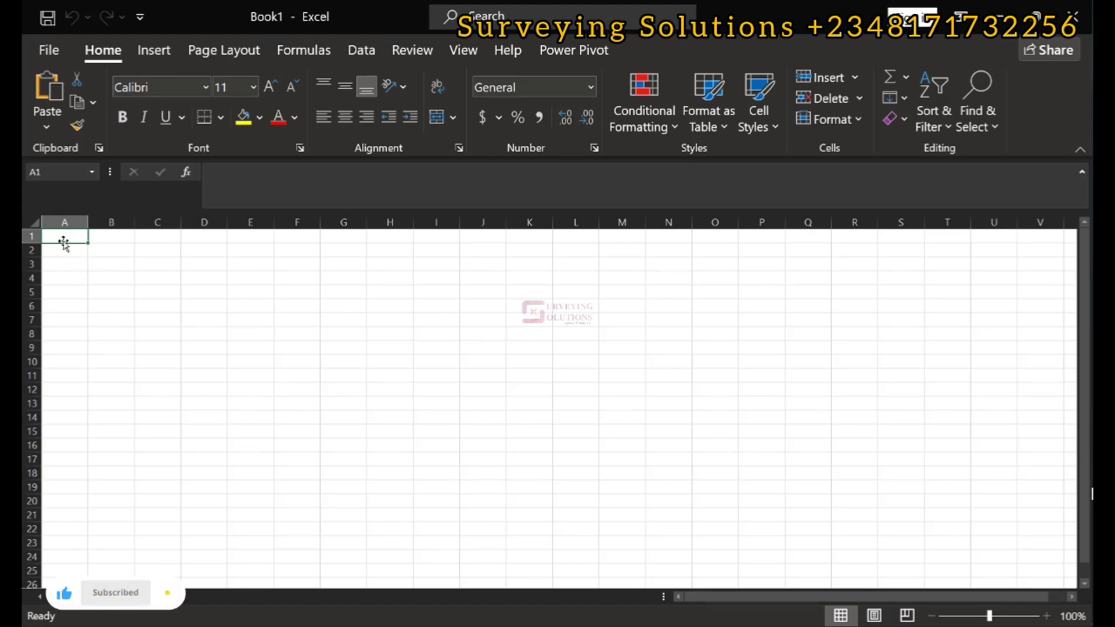
Step: Paste the vertex table at A1, autofit columns A–C, and select the Shape and ORIG_FID columns
right_click(63, 242)
click(106, 239)
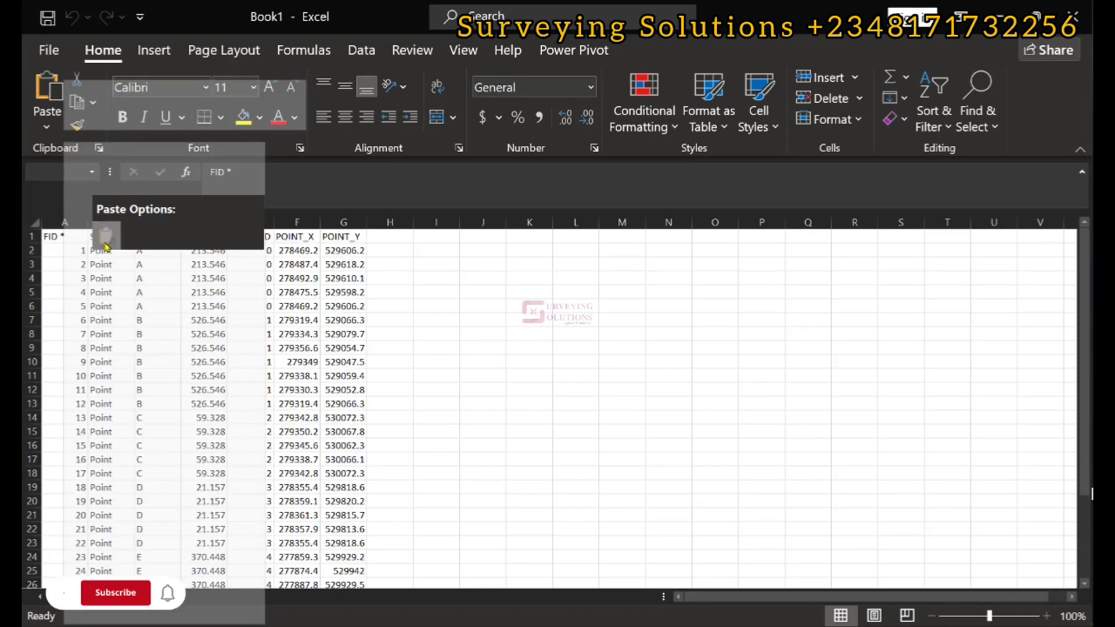
double_click(86, 221)
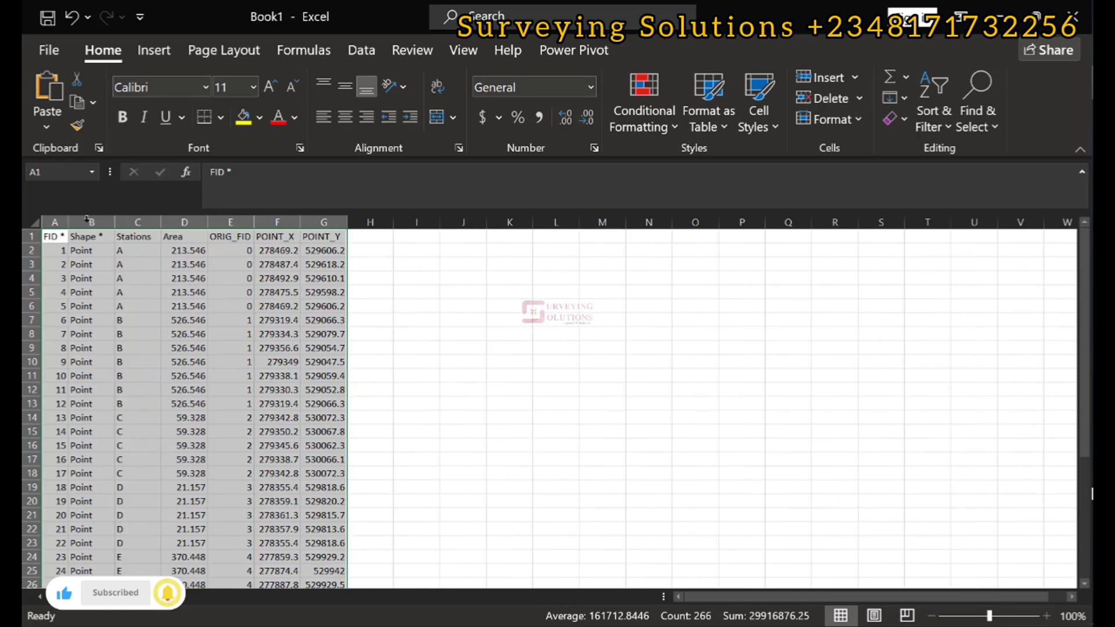
double_click(116, 221)
double_click(153, 222)
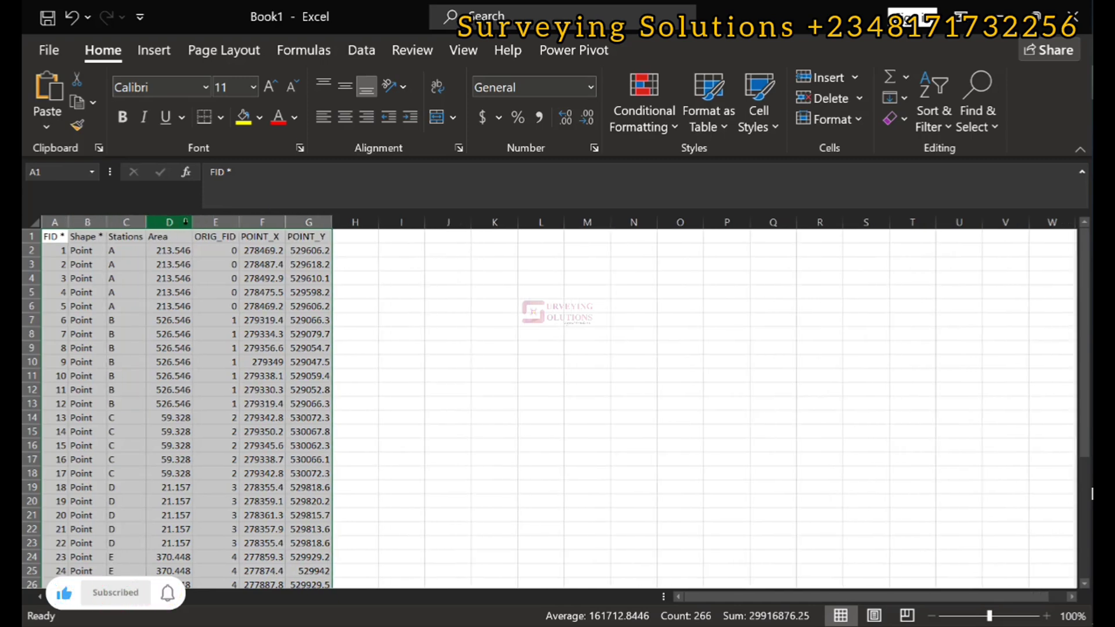
click(91, 222)
ctrl+click(215, 223)
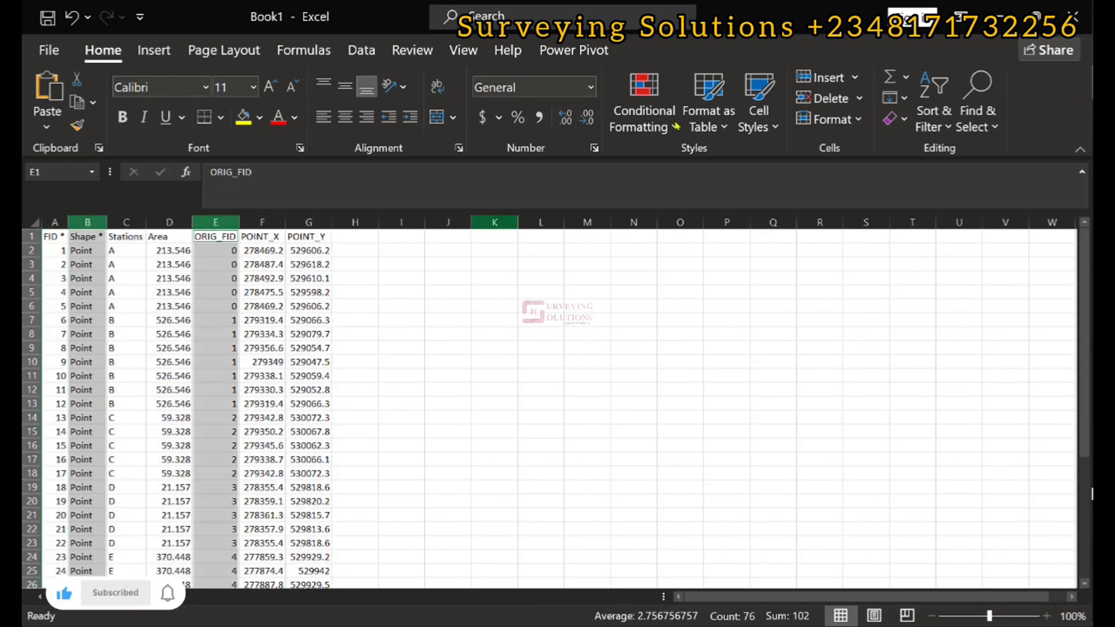
Step: Remove the Shape and ORIG_FID columns in Book1 and retitle POINT_X and POINT_Y as X and Y
click(824, 99)
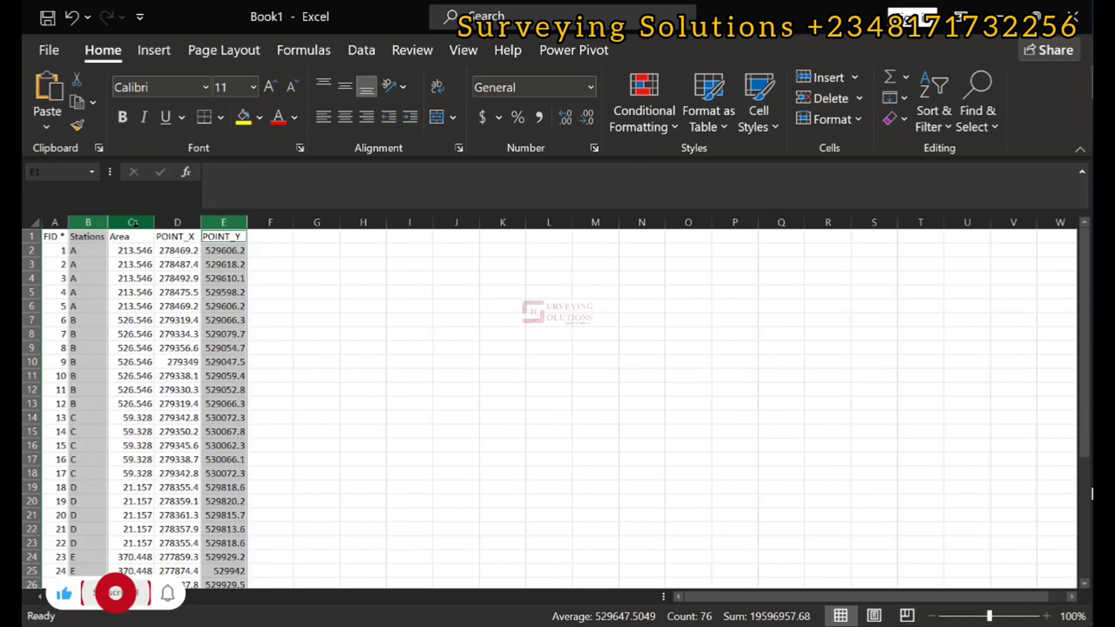
click(170, 233)
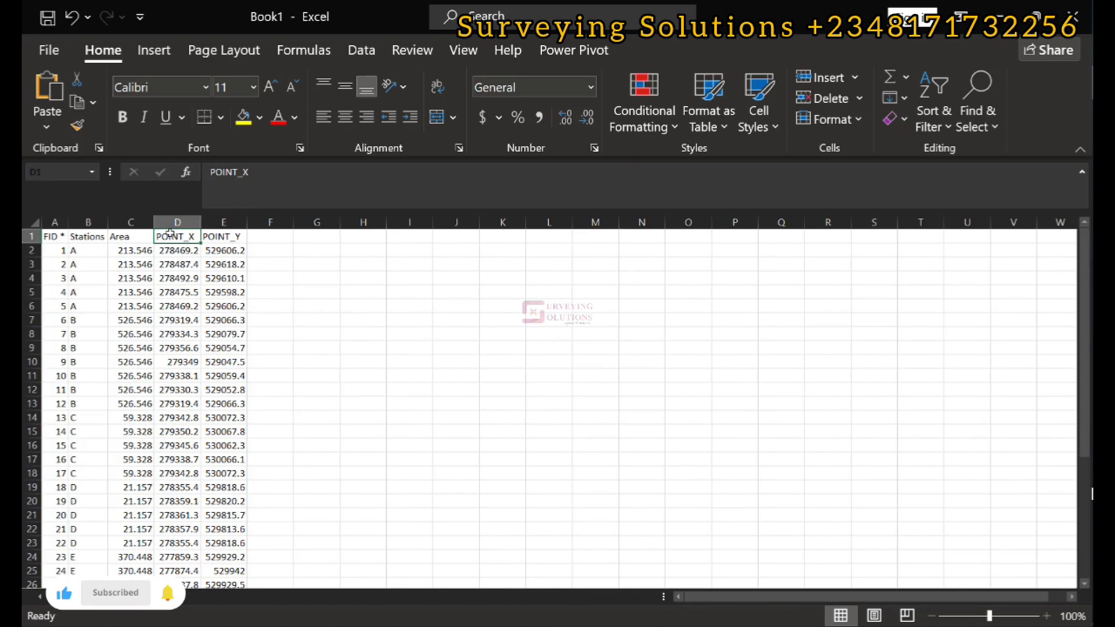
text(X)
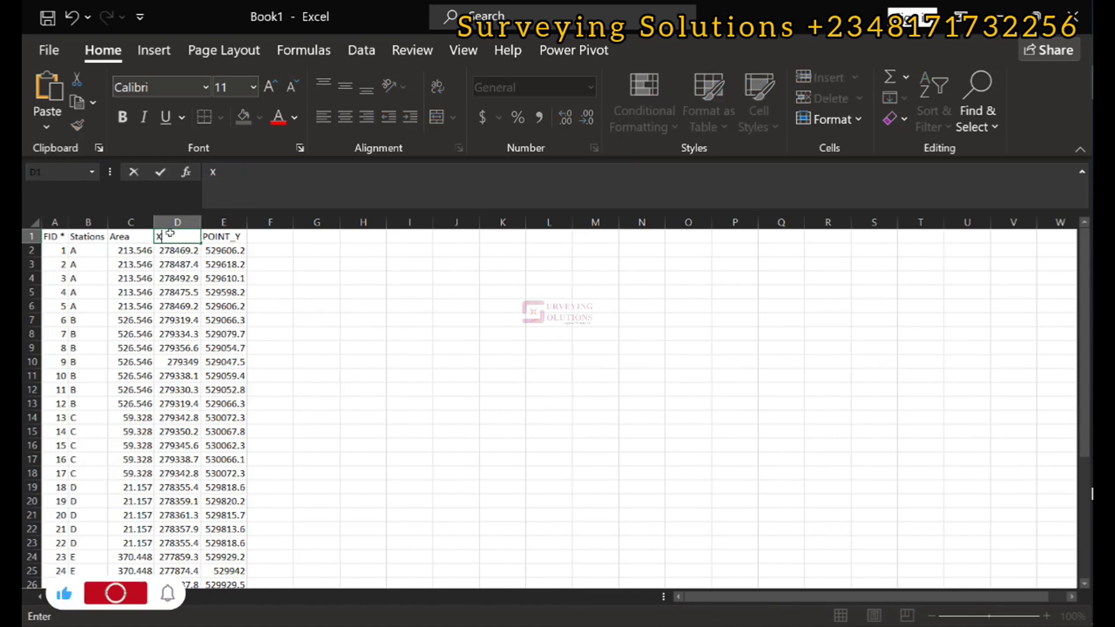
key(Tab)
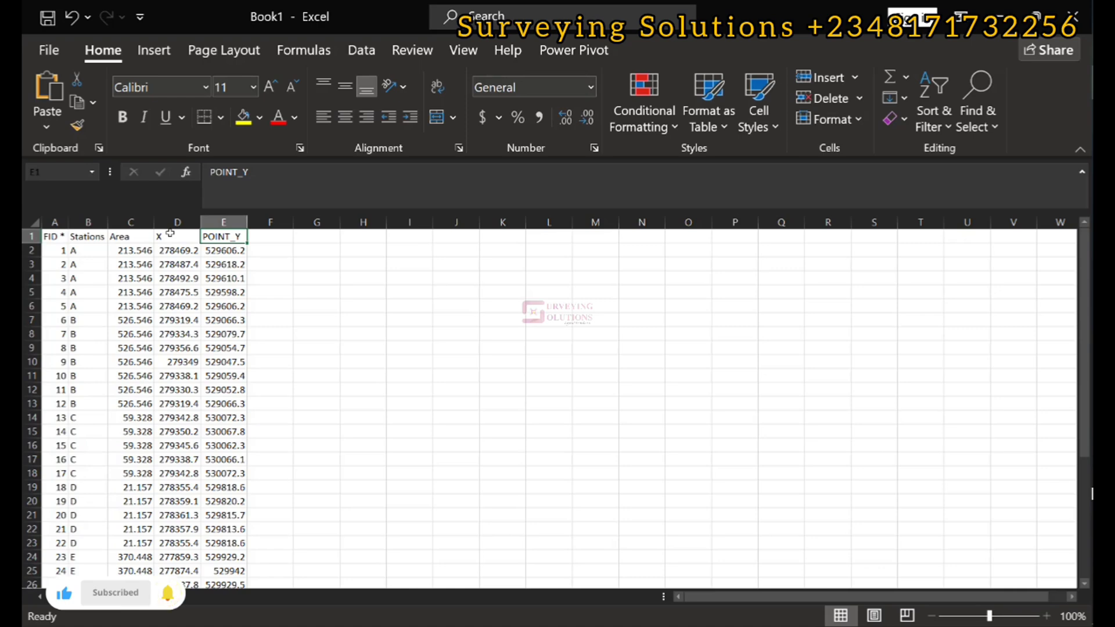
text(Y)
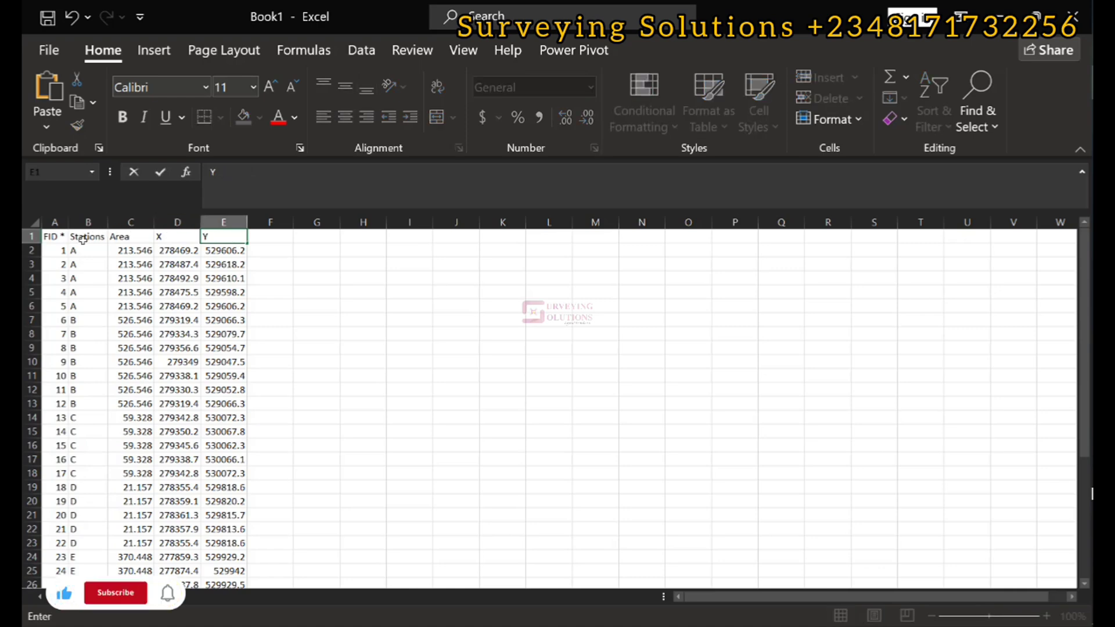